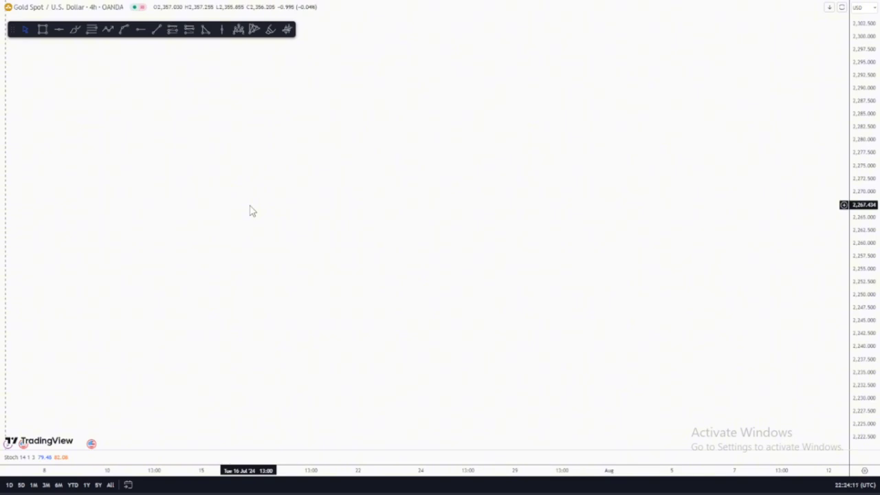
Draw a rising zigzag path of three swing highs and pullbacks, ending with an upward leg at about 2,290 on 26 July.
left_click(107, 29)
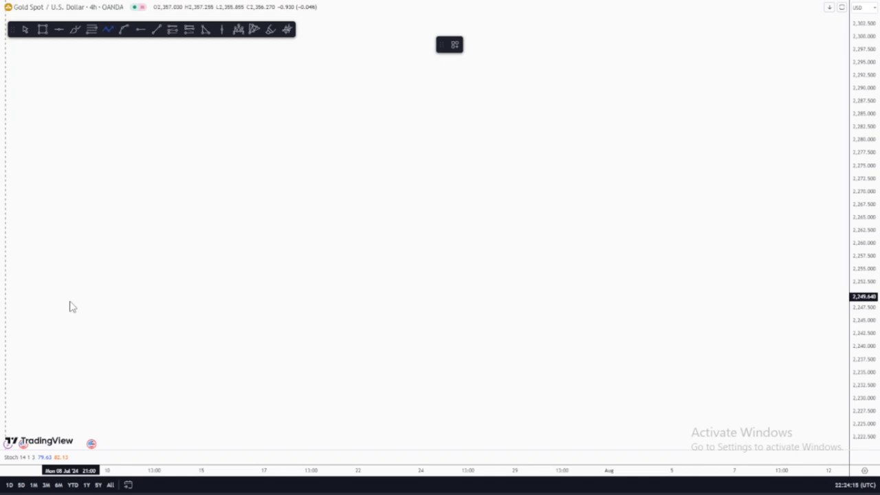
left_click(70, 364)
left_click(138, 262)
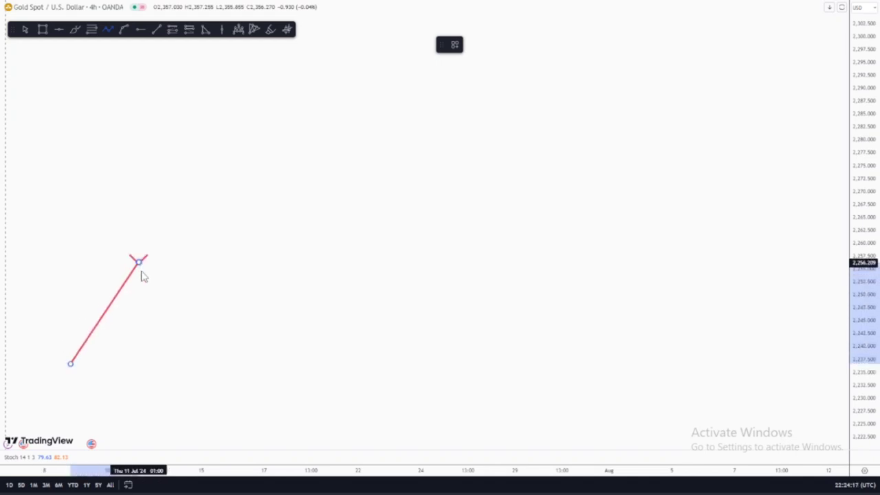
left_click(175, 330)
left_click(275, 177)
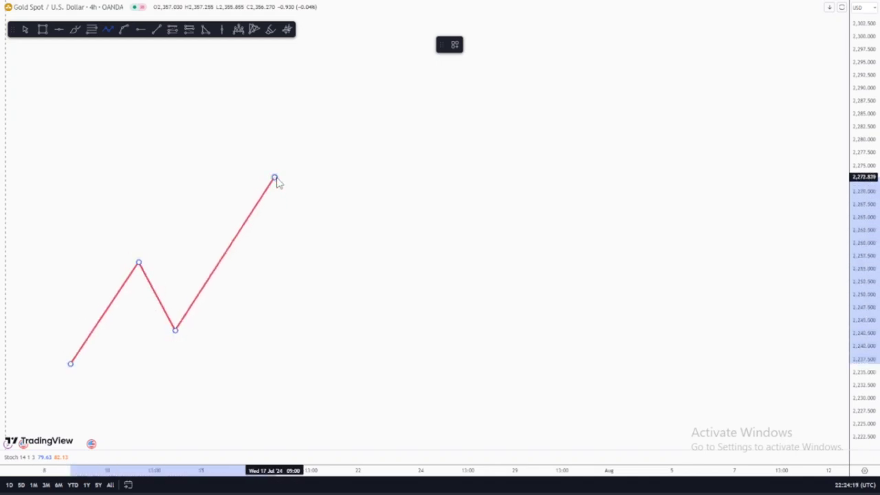
left_click(300, 271)
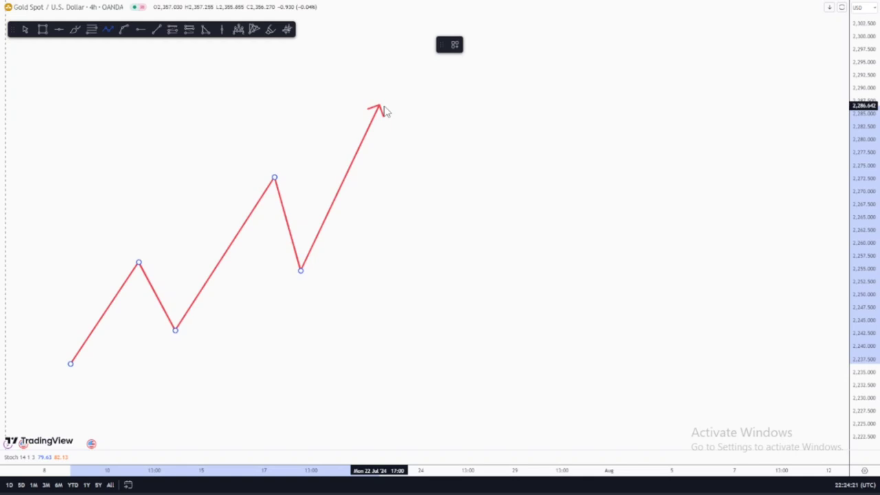
left_click(395, 123)
left_click(431, 185)
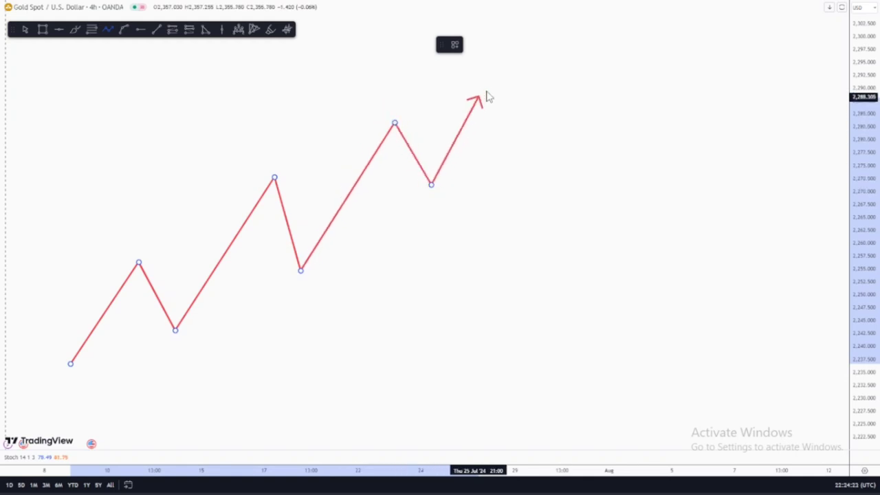
left_click(488, 90)
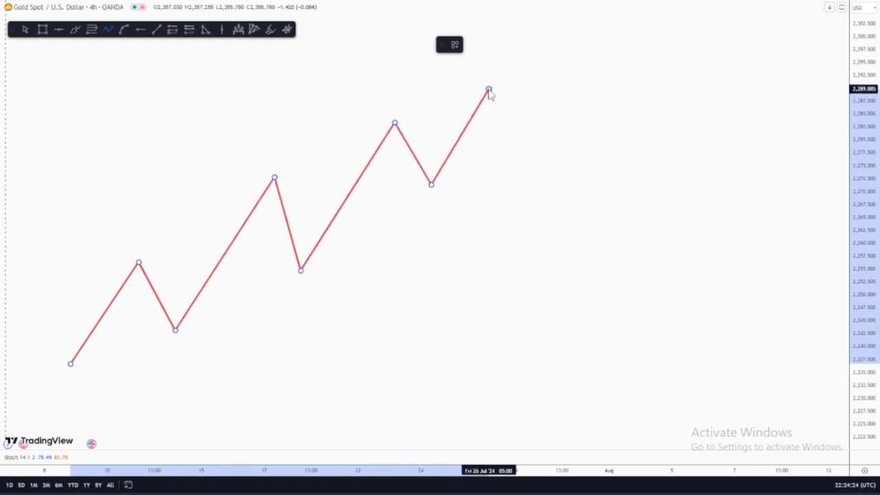
Finish the rising zigzag path, recolour it light blue and deselect it.
left_click(453, 47)
left_click(462, 109)
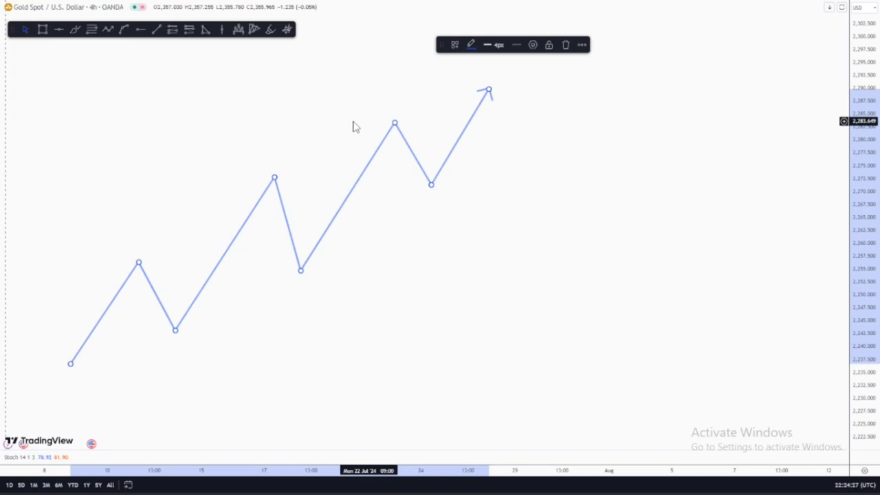
left_click(295, 112)
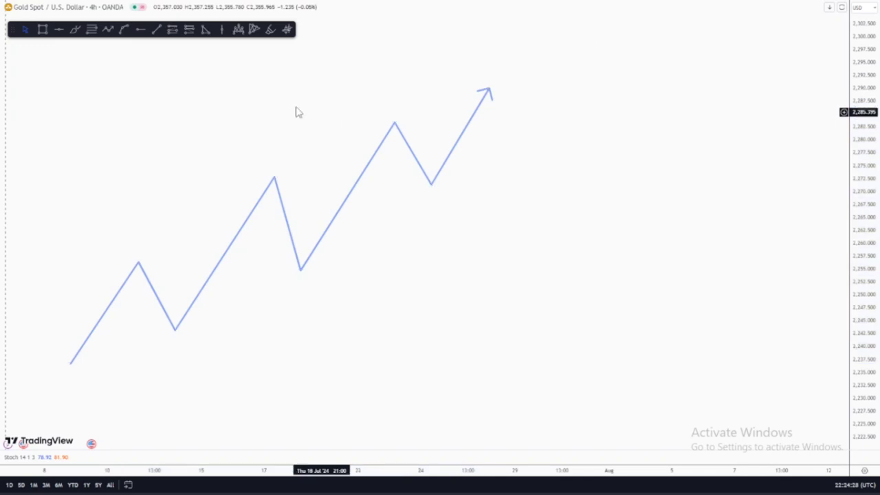
Draw a falling zigzag path beside the uptrend from about 2,289 to 2,234, ending in a short upward leg, and colour it red.
left_click(108, 29)
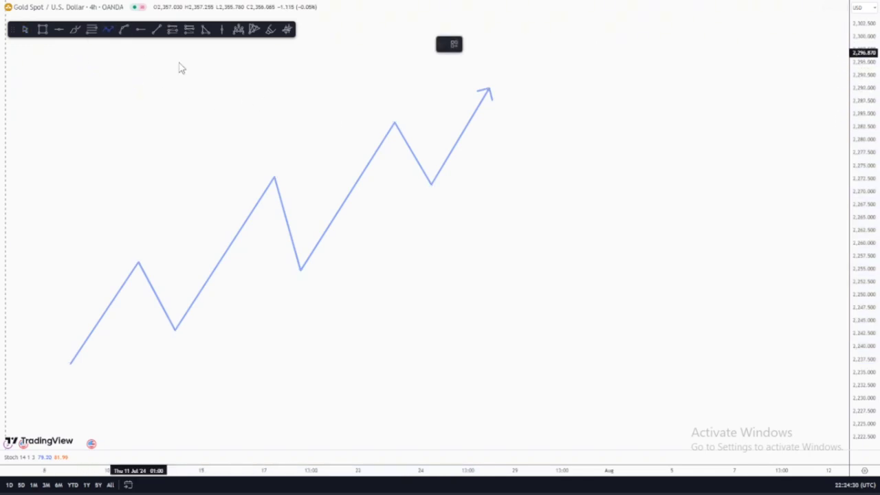
left_click(536, 91)
left_click(572, 188)
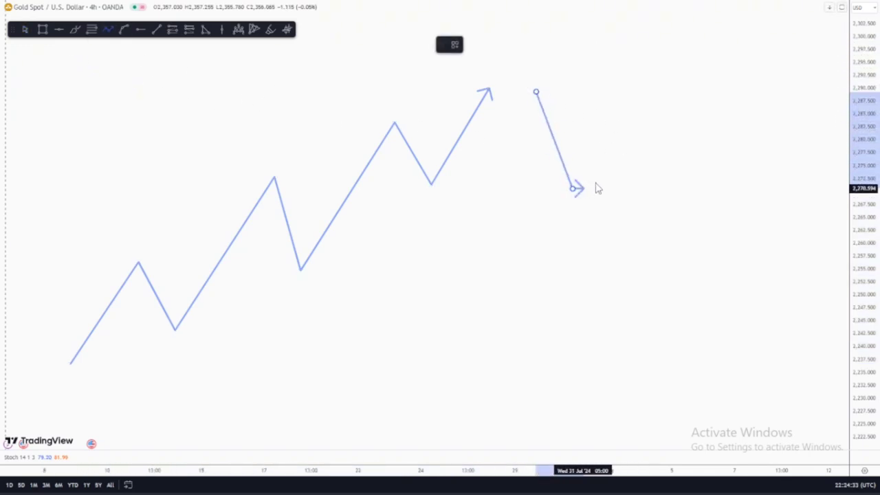
left_click(630, 156)
left_click(667, 271)
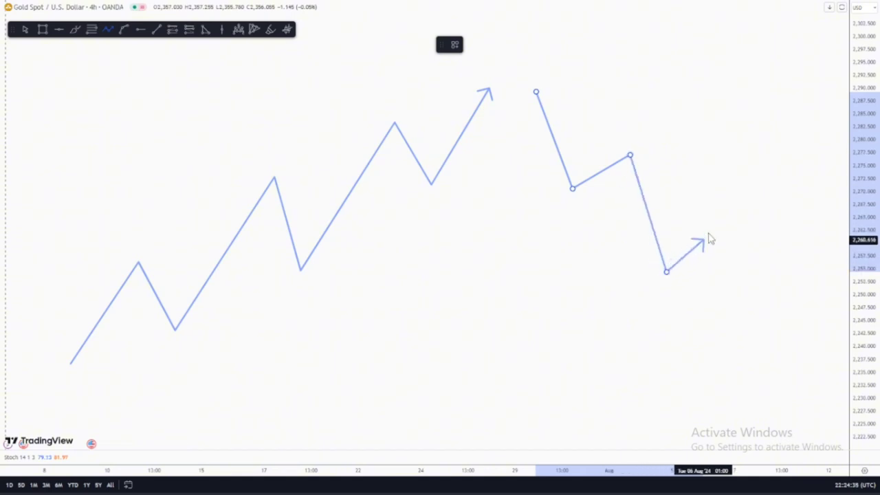
left_click(729, 235)
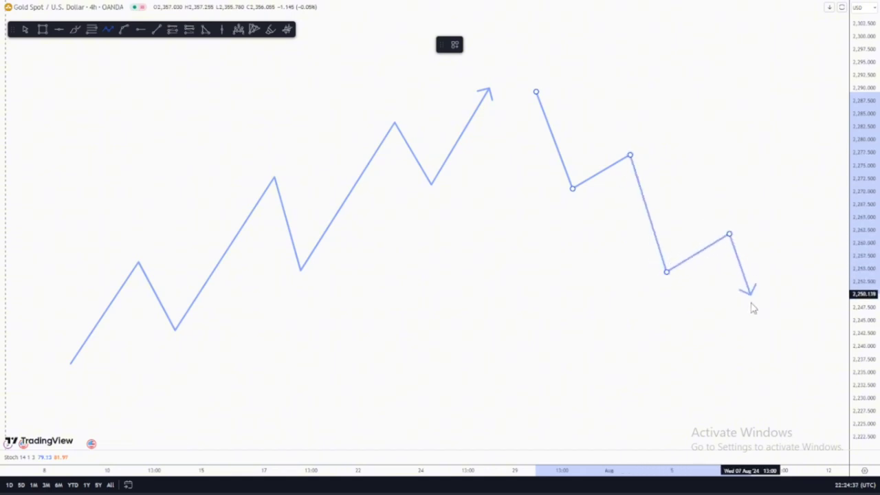
left_click(767, 378)
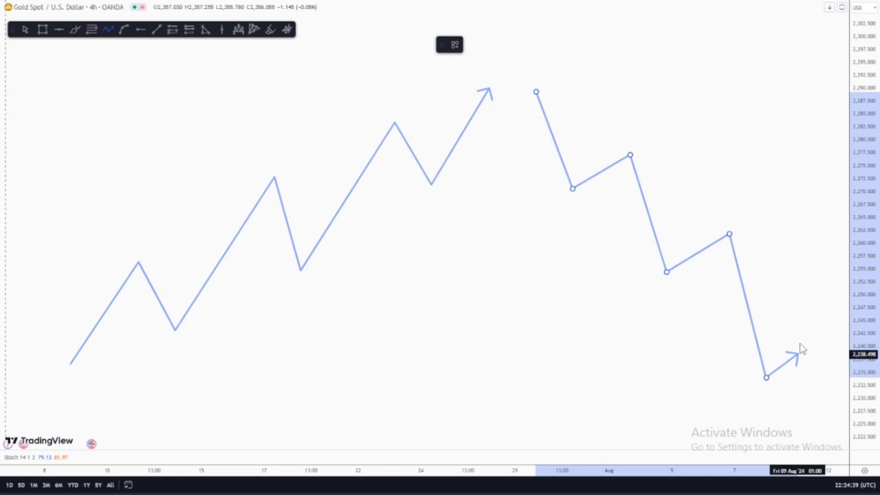
double_click(818, 318)
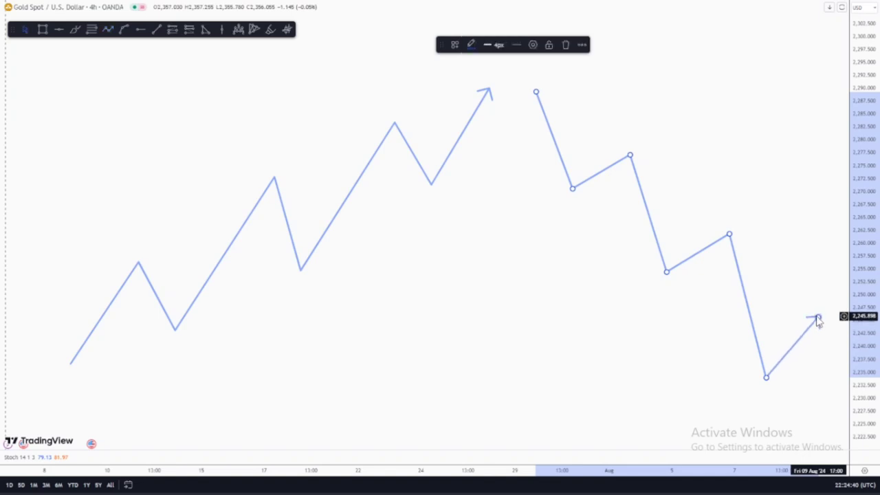
left_click(455, 46)
left_click(500, 97)
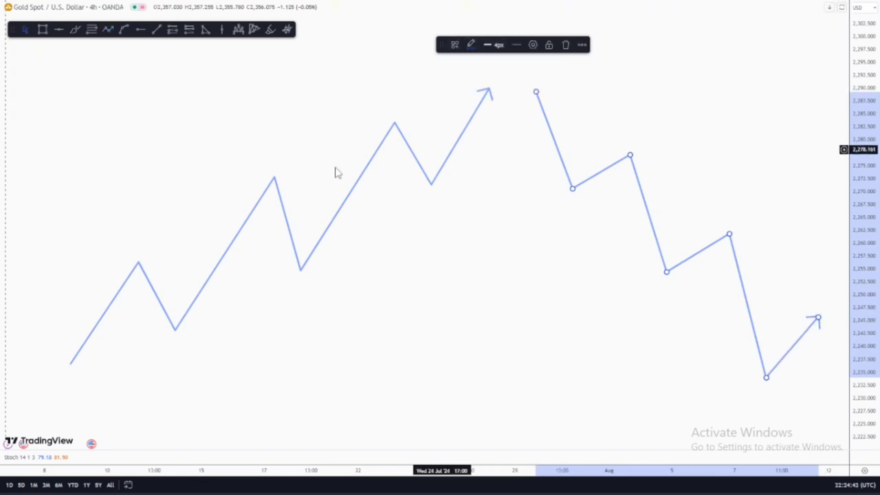
Draw a sideways zigzag path below the two trends, swinging between about 2,230 and 2,241 from 17 to 30 July.
left_click(108, 31)
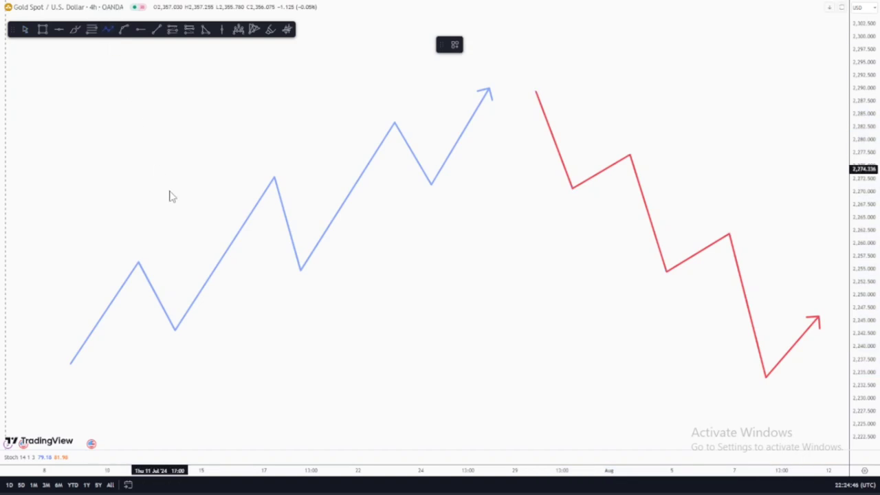
left_click(269, 401)
left_click(306, 341)
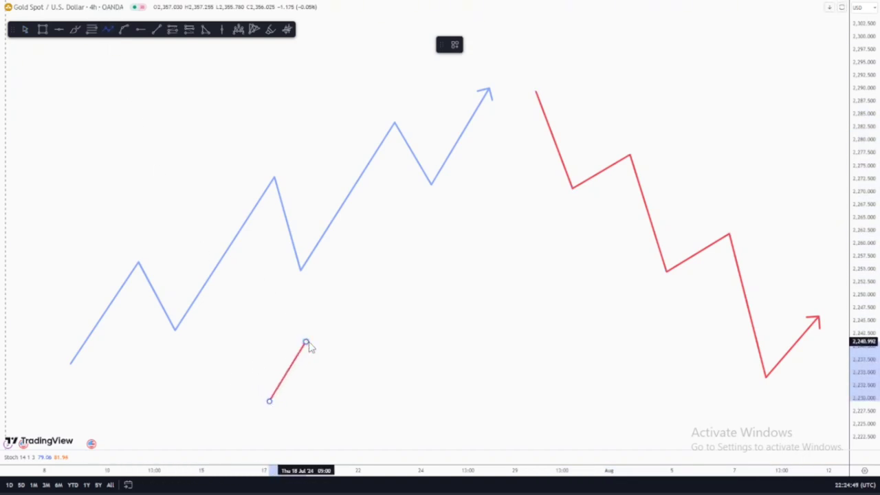
left_click(332, 396)
left_click(358, 340)
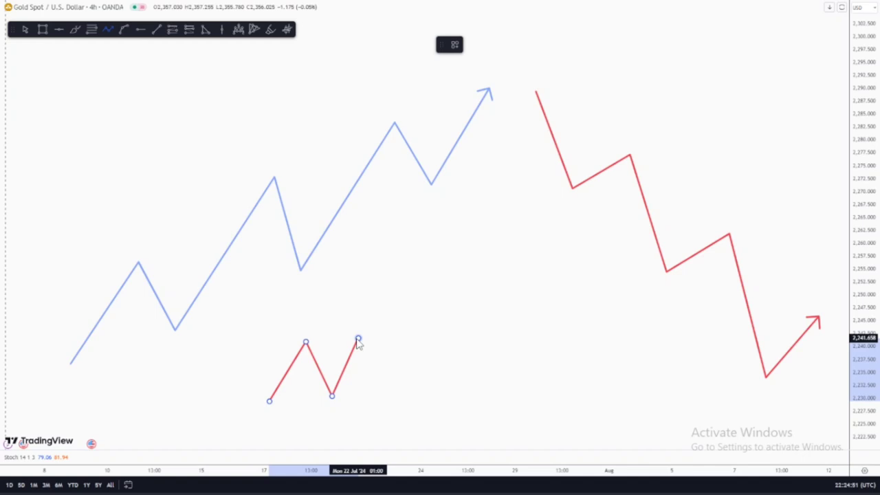
left_click(390, 397)
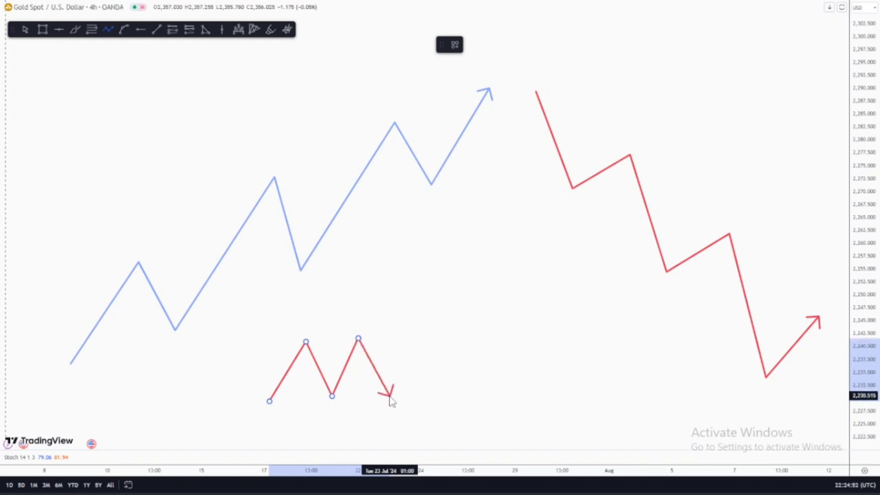
left_click(431, 340)
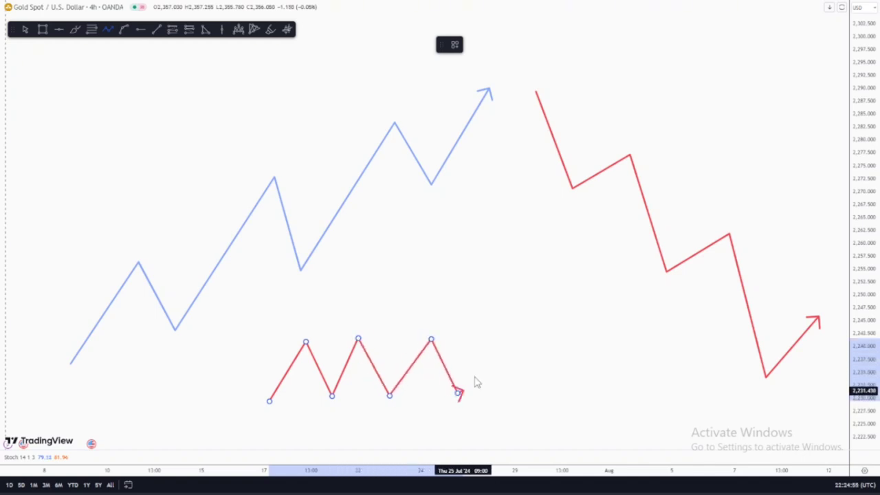
left_click(488, 344)
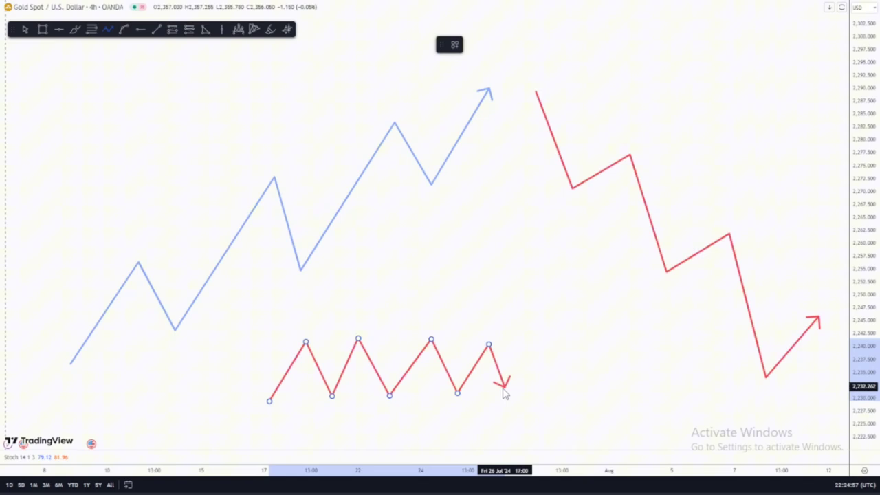
left_click(505, 393)
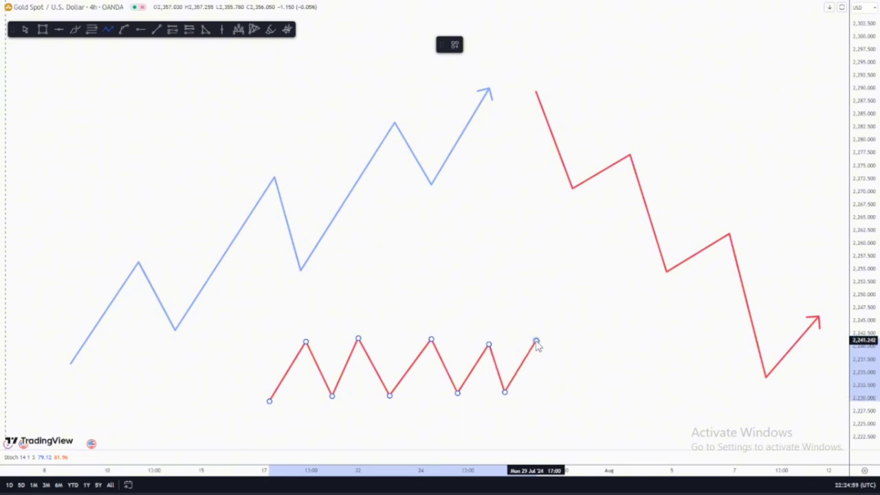
left_click(537, 342)
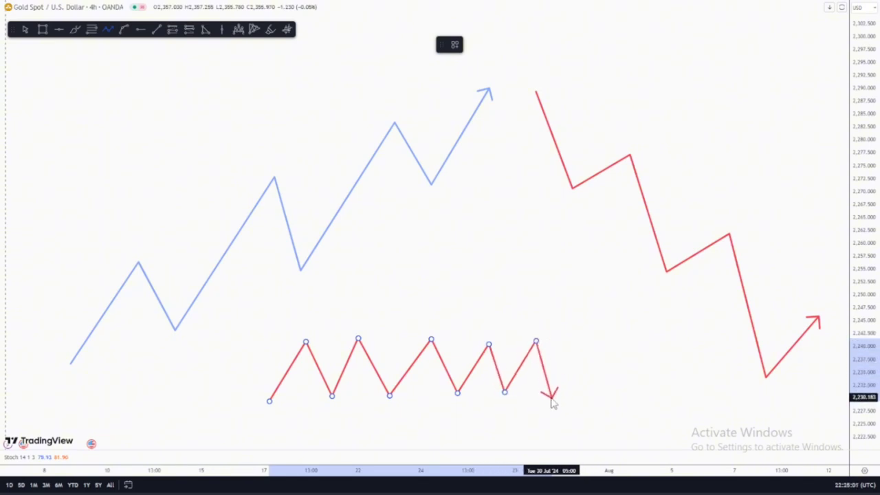
double_click(552, 393)
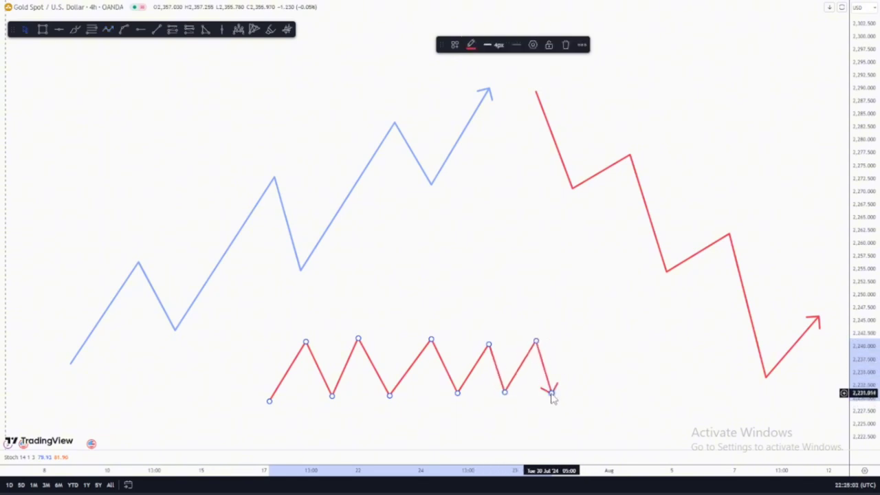
left_click(472, 323)
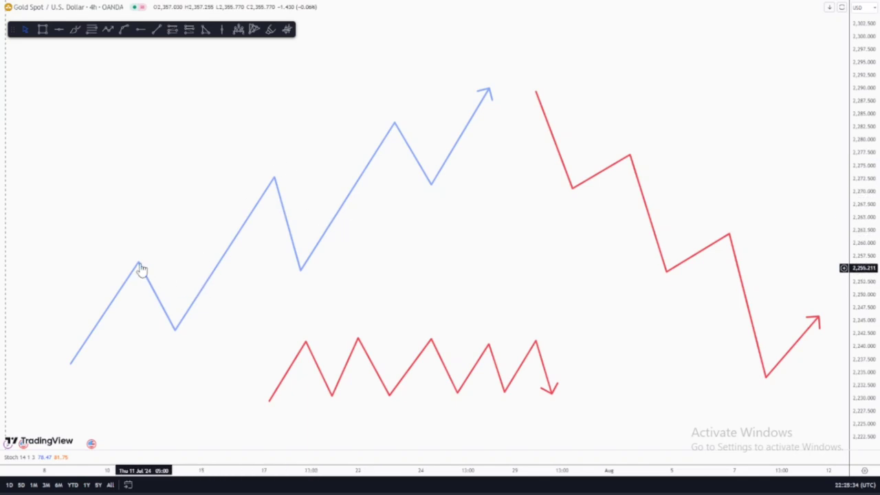
Outline the uptrend's first pullback with a brush stroke, and clear both the stroke and the sideways zigzag.
left_click(76, 30)
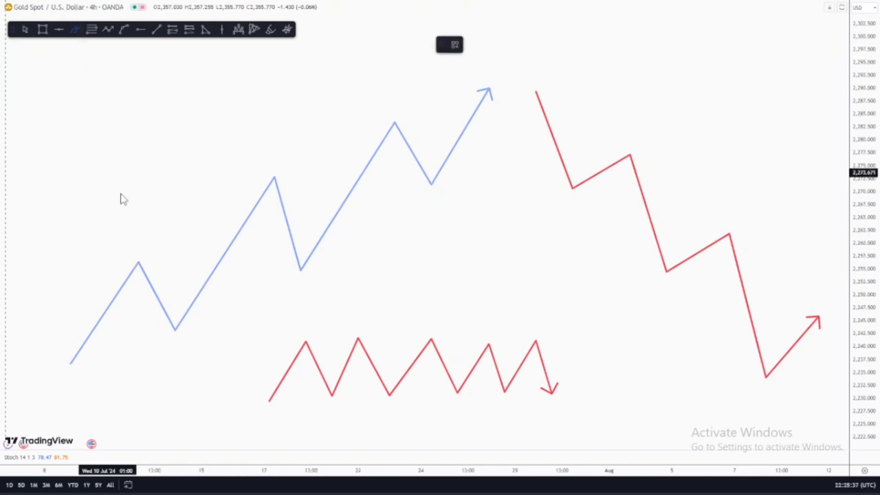
left_click(138, 260)
mouse_move(138, 264)
left_mouse_down()
mouse_move(182, 341)
mouse_move(179, 315)
mouse_move(140, 261)
left_mouse_up()
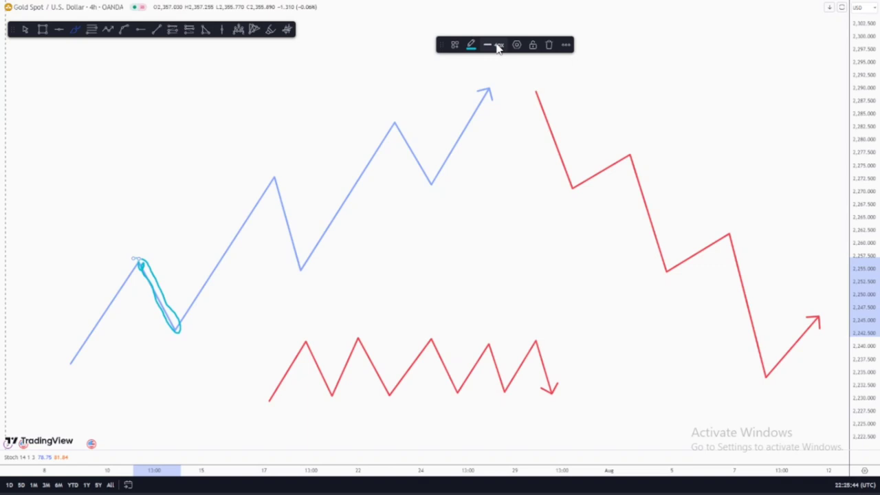
left_click(550, 44)
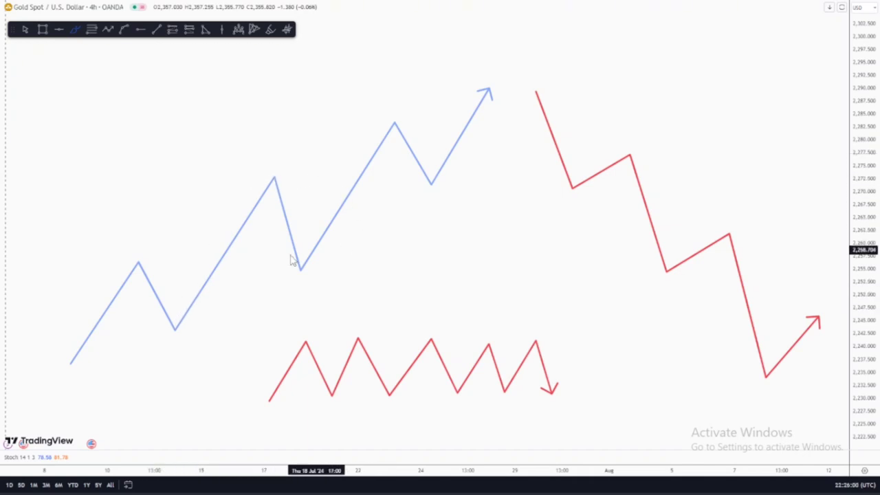
key("ctrl+z")
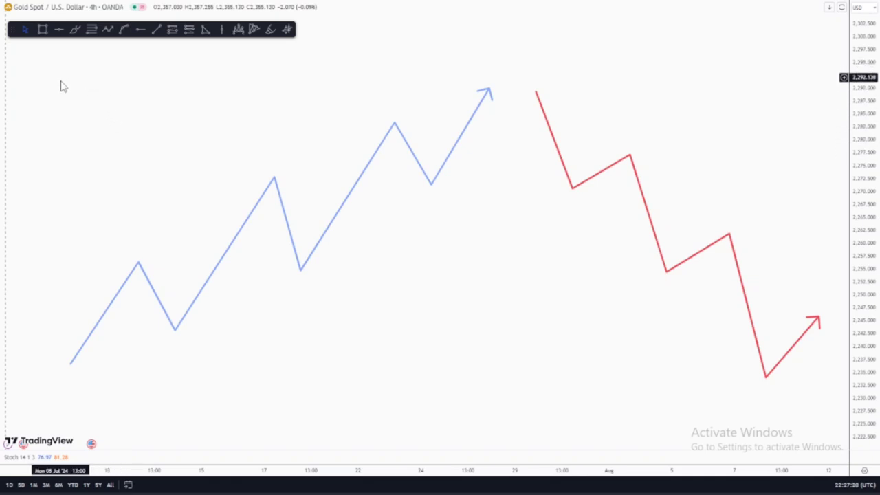
Place a Fib Retracement over the uptrend's first leg from about 2,237.17 up to 2,257.21, and dismiss the promotional popup.
left_click(90, 31)
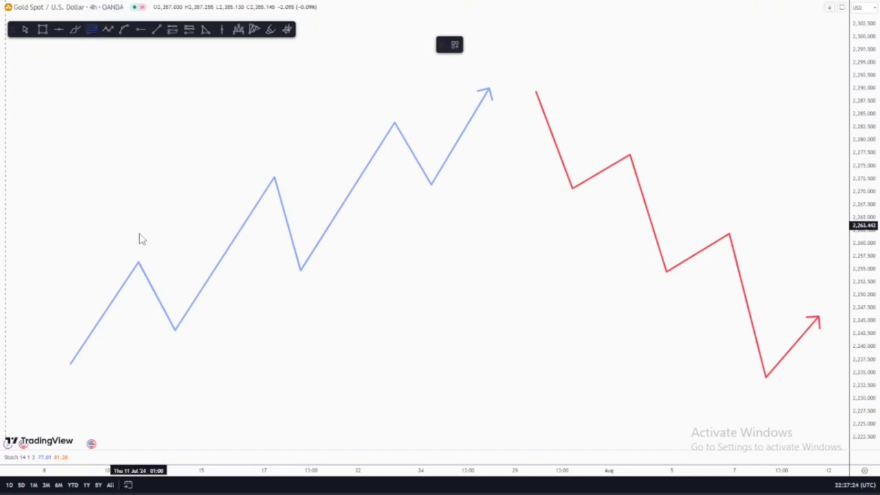
left_click(70, 361)
left_click(125, 282)
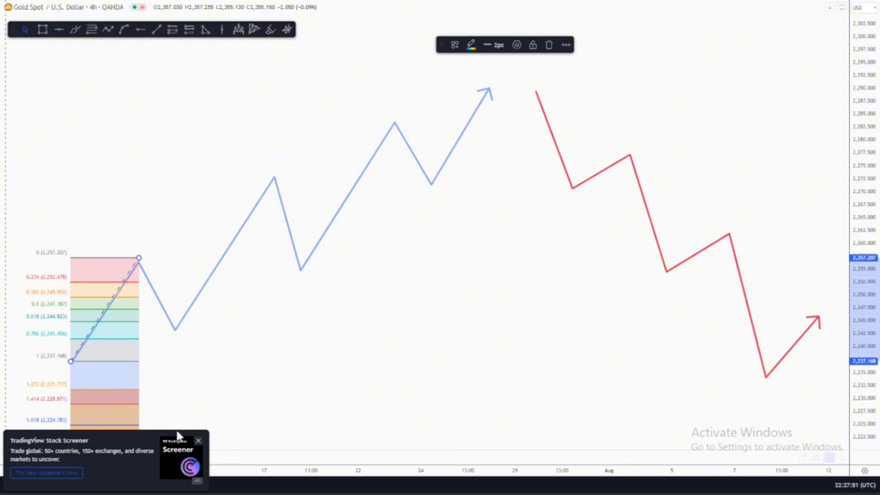
left_click(198, 441)
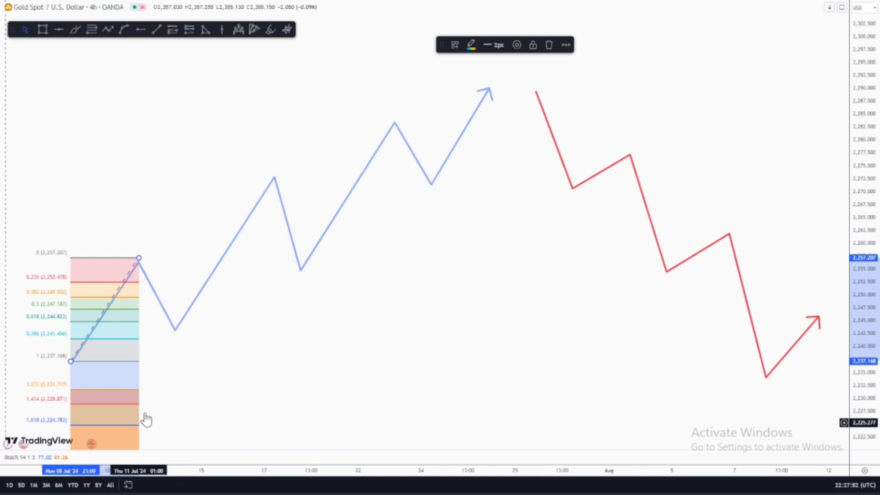
Hide the 0, 1, 2.618 and 4.236 levels of the Fib Retracement on the uptrend's first leg.
mouse_move(193, 396)
left_mouse_down()
mouse_move(316, 379)
mouse_move(330, 346)
mouse_move(321, 334)
mouse_move(273, 330)
mouse_move(236, 289)
mouse_move(190, 317)
mouse_move(188, 339)
left_mouse_up()
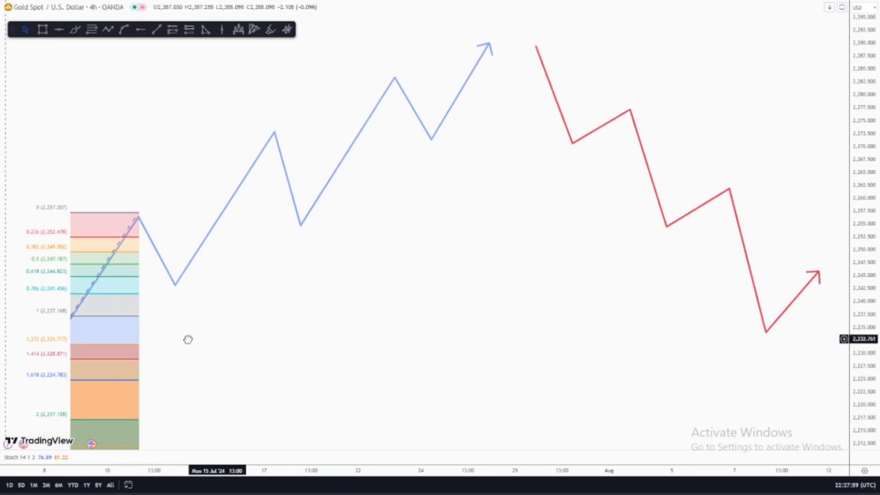
left_click(100, 279)
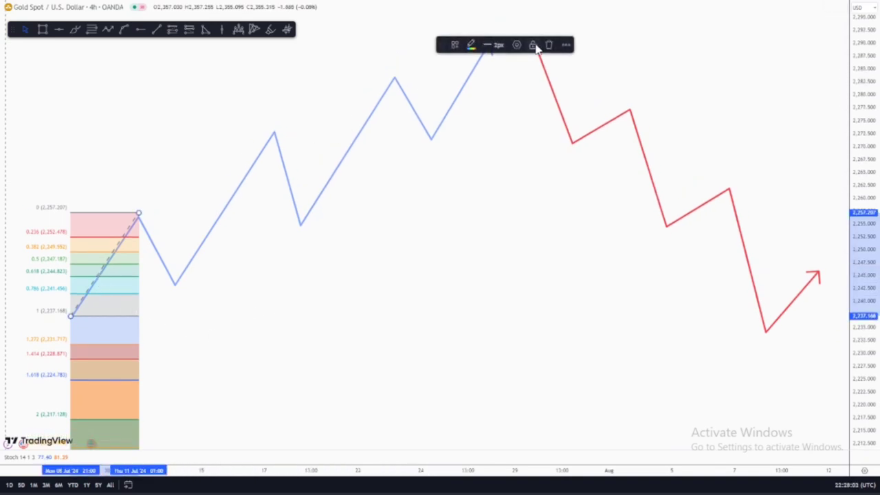
left_click(518, 45)
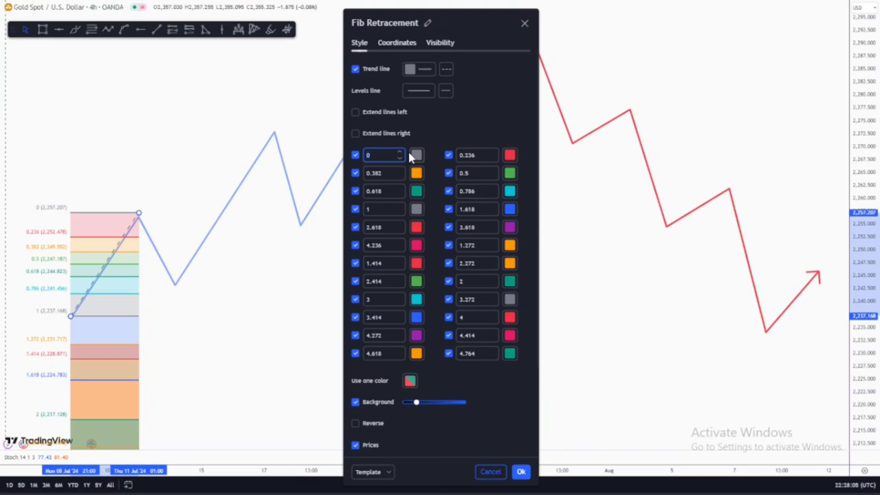
left_click(356, 155)
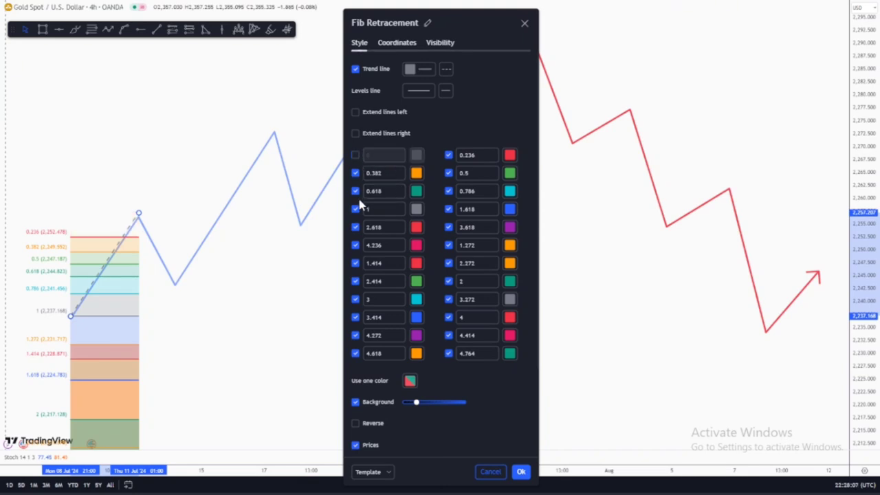
left_click(355, 209)
left_click(355, 227)
left_click(356, 244)
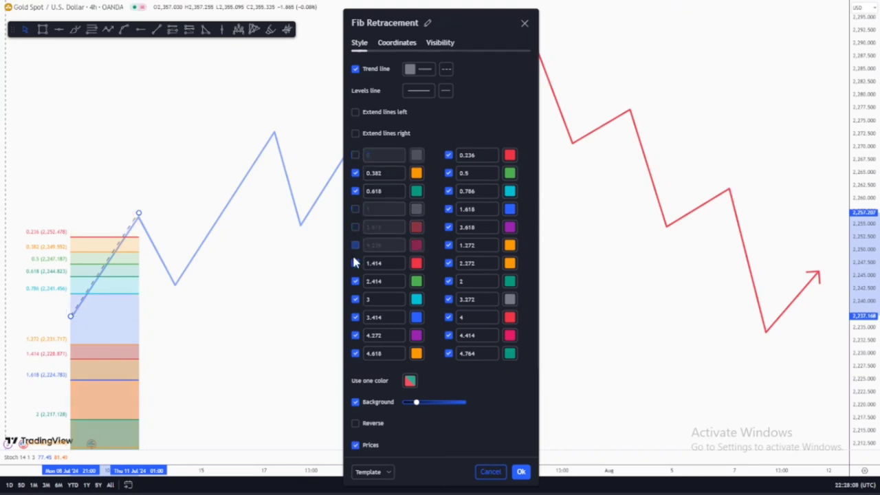
Hide the 1.414, 2.414, 3, 3.414, 4.272 and 4.618 levels of the Fib Retracement.
left_click(355, 263)
left_click(355, 281)
left_click(356, 299)
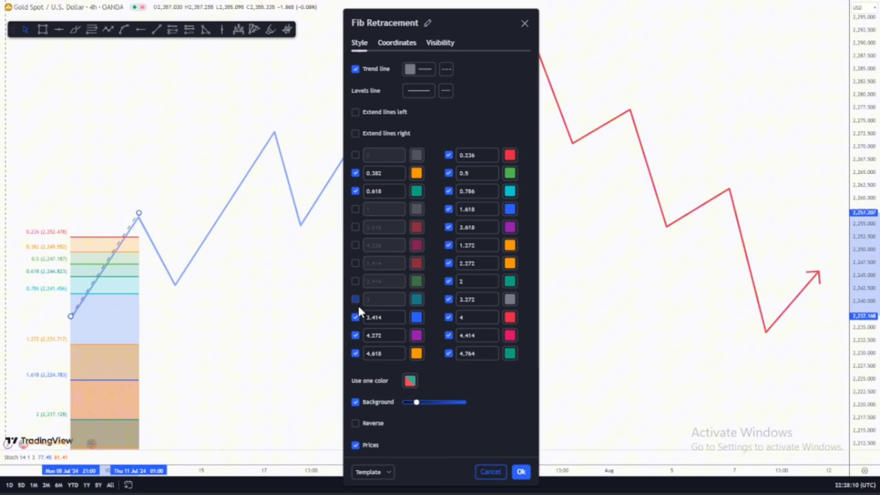
left_click(356, 317)
left_click(356, 335)
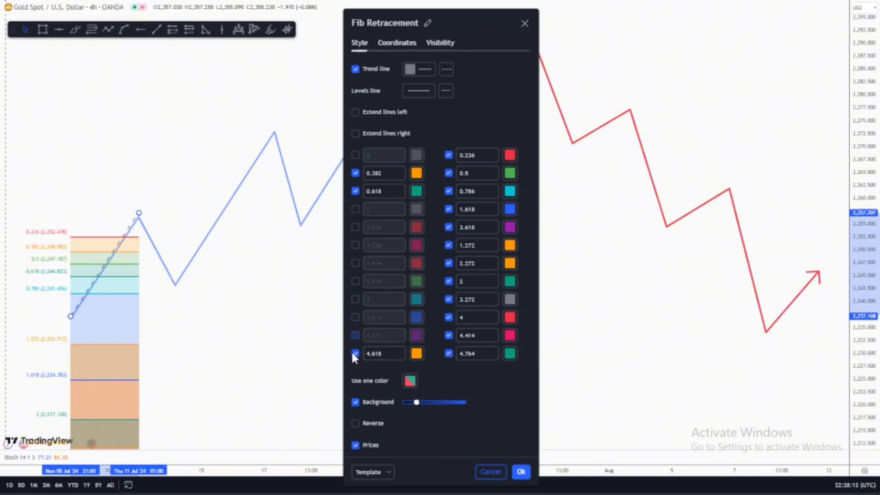
left_click(356, 353)
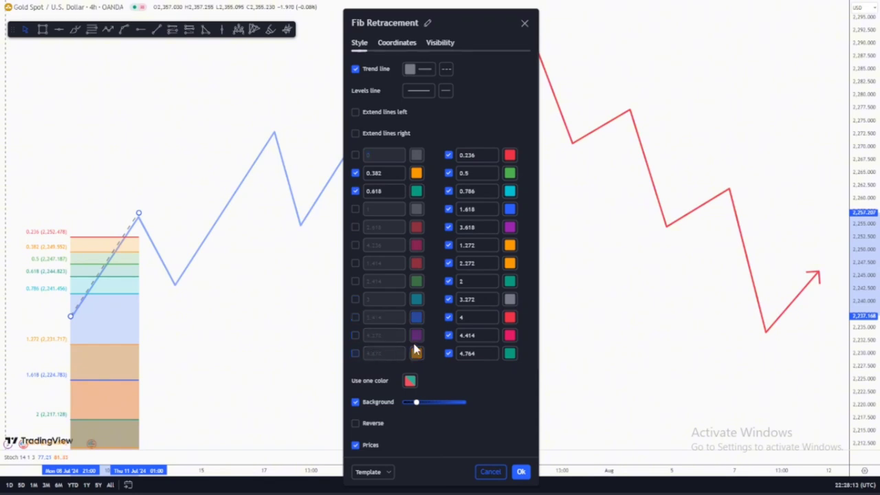
Hide the 4.414, 4.764, 3.272, 2 and 4 levels of the Fib Retracement.
left_click(449, 334)
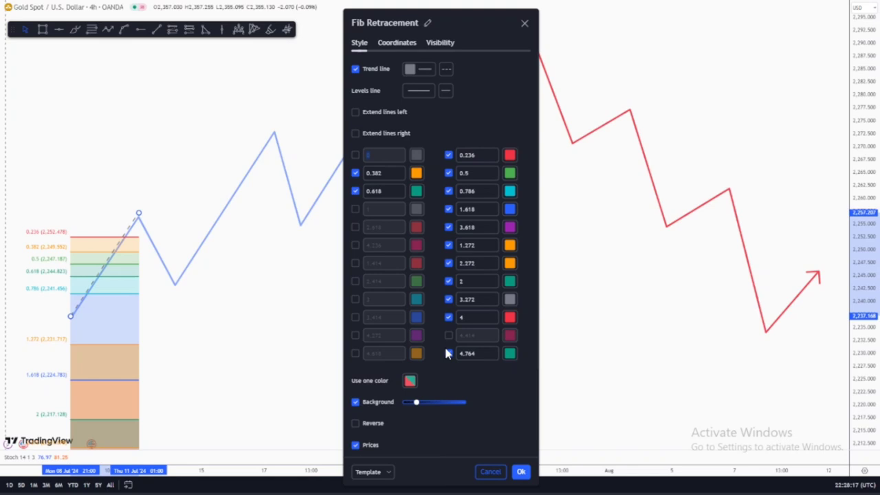
left_click(449, 353)
left_click(448, 299)
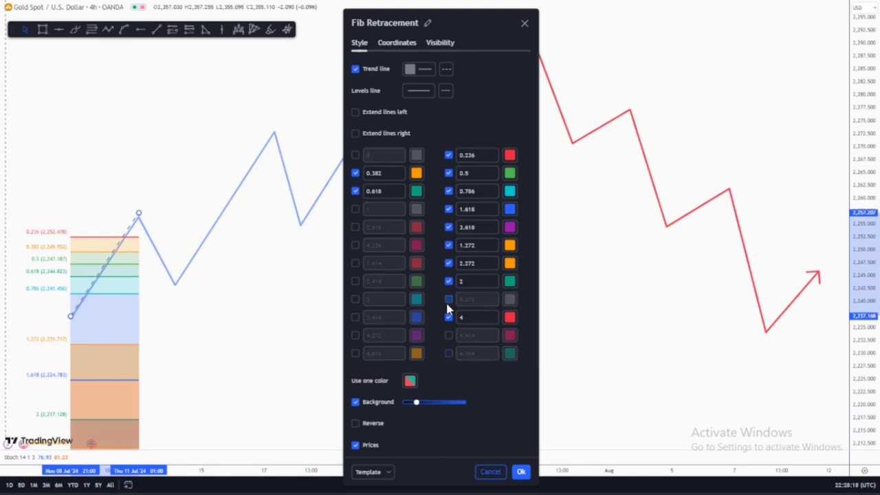
left_click(448, 281)
left_click(448, 317)
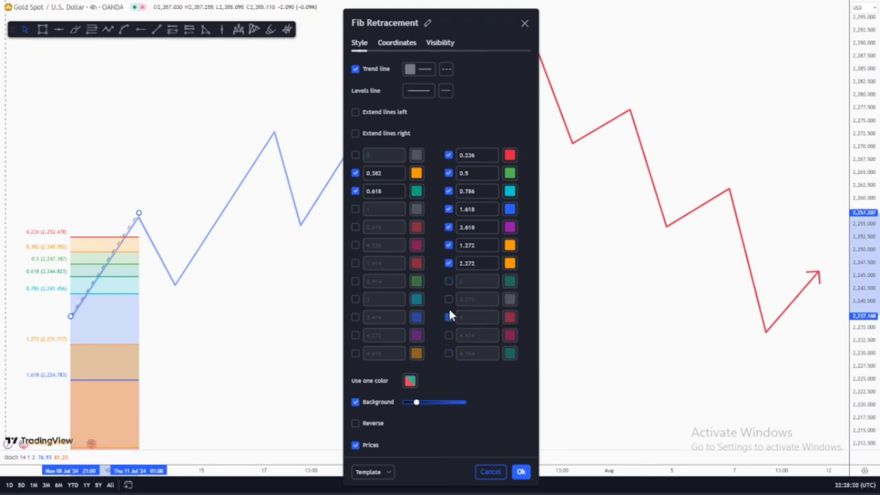
Hide the 2.272, 1.272, 3.618, 1.618, 0.786 and 0.236 levels, and apply the Fib Retracement settings.
left_click(448, 264)
left_click(448, 246)
left_click(449, 227)
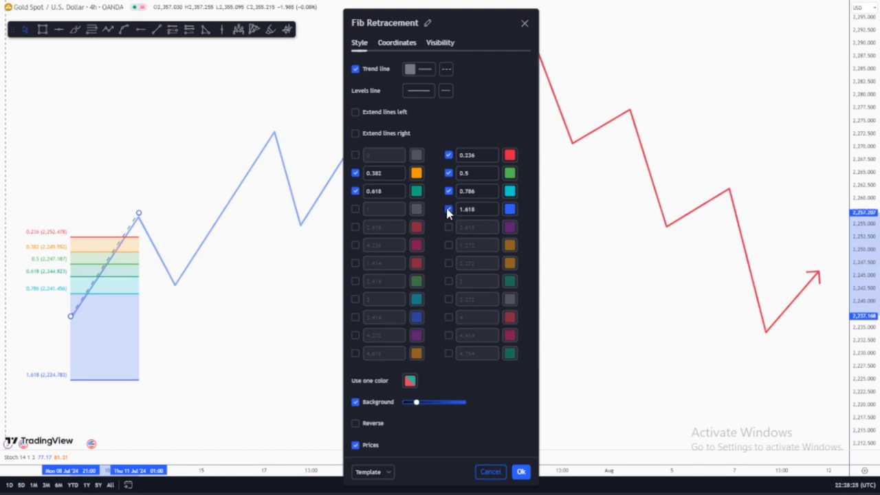
left_click(448, 210)
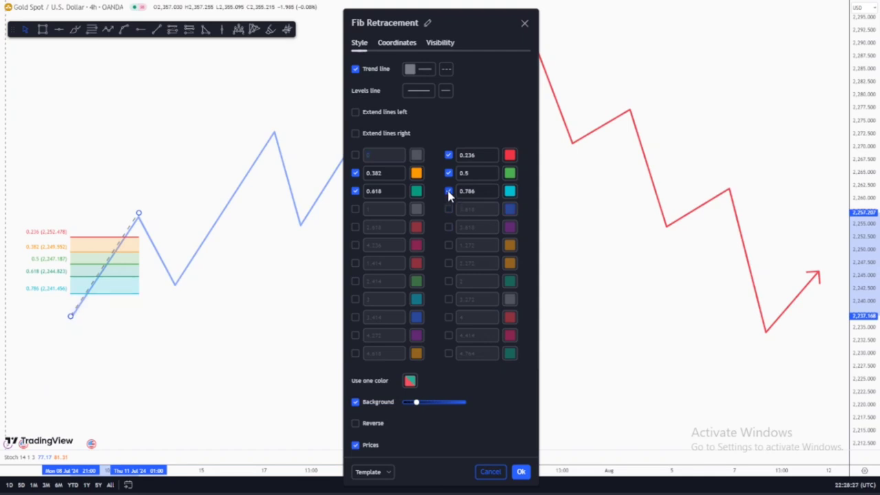
left_click(448, 194)
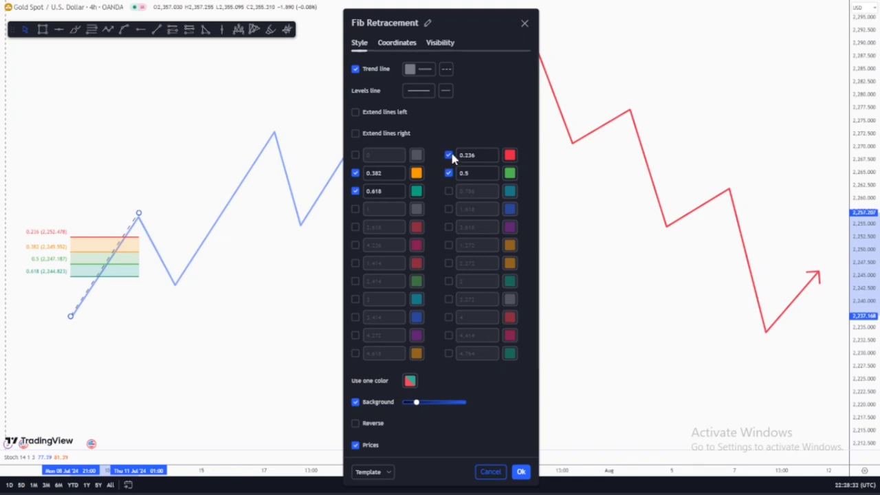
left_click(449, 156)
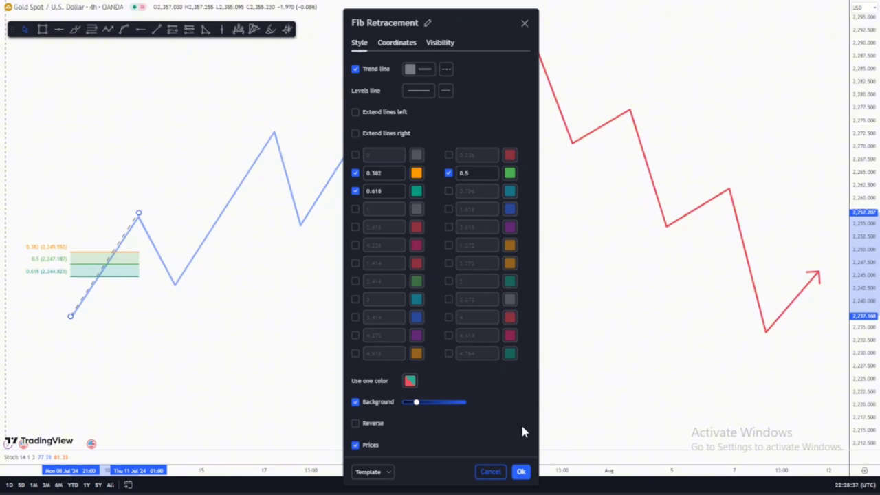
left_click(520, 472)
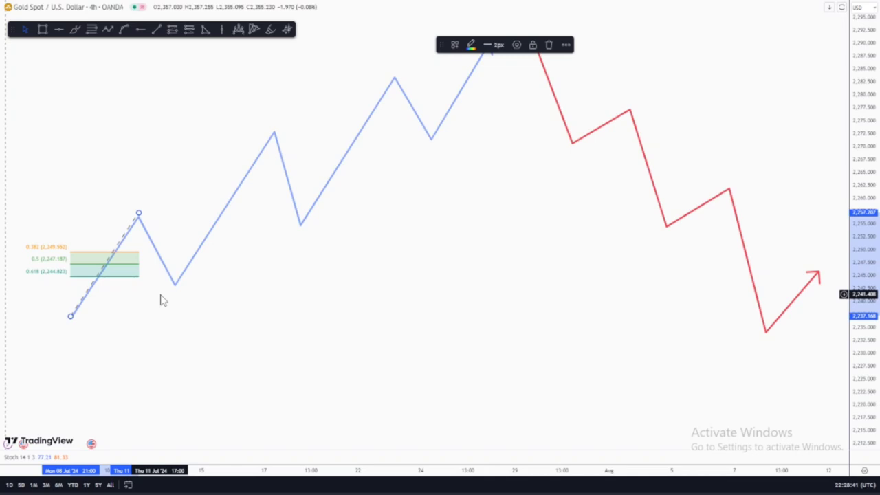
mouse_move(141, 309)
left_mouse_down()
mouse_move(504, 314)
mouse_move(614, 341)
mouse_move(539, 351)
mouse_move(411, 324)
left_mouse_up()
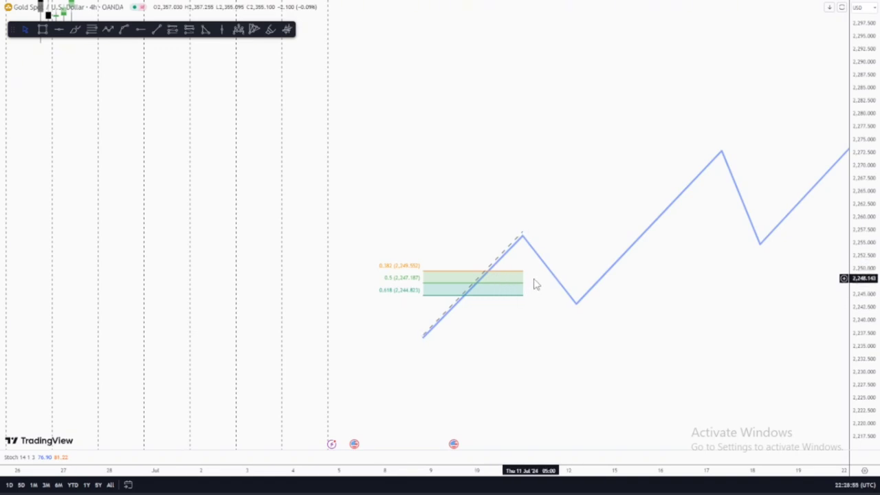
left_click_drag(532, 285, 311, 298)
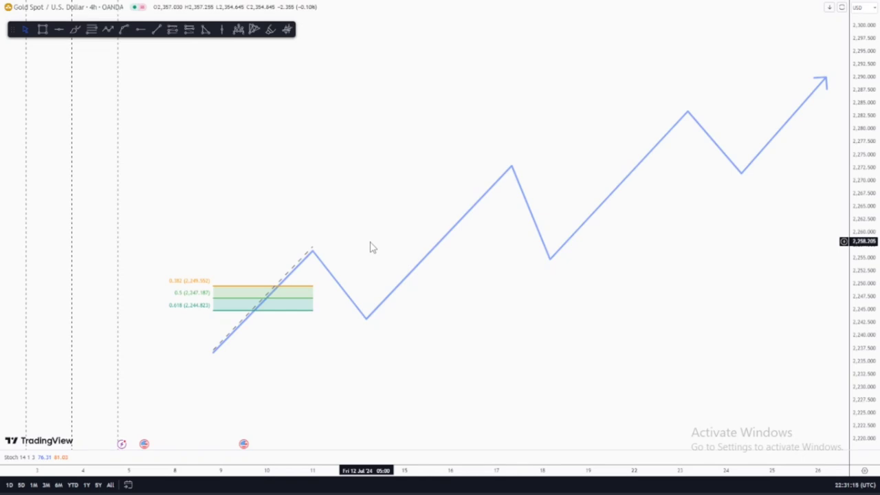
left_click_drag(372, 247, 322, 255)
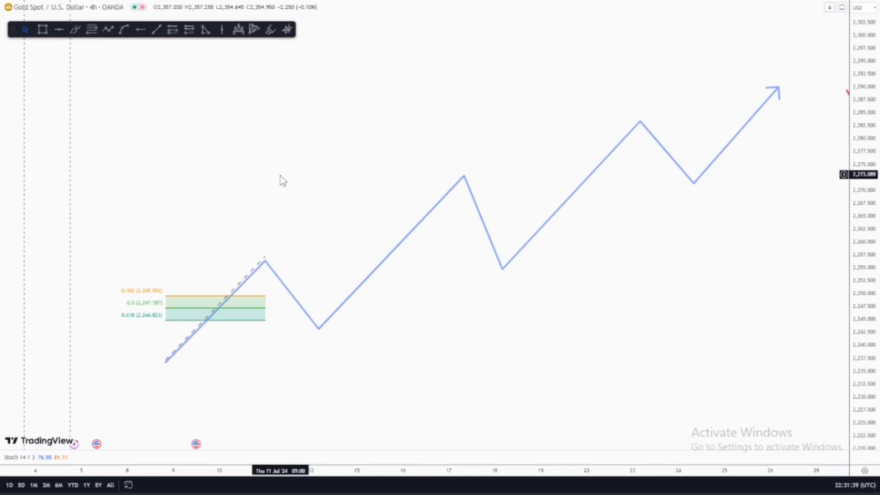
Leave the full-screen chart view, search the indicators for "fract" and add Williams Fractals to the chart.
left_click_drag(138, 185, 493, 225)
key("Escape")
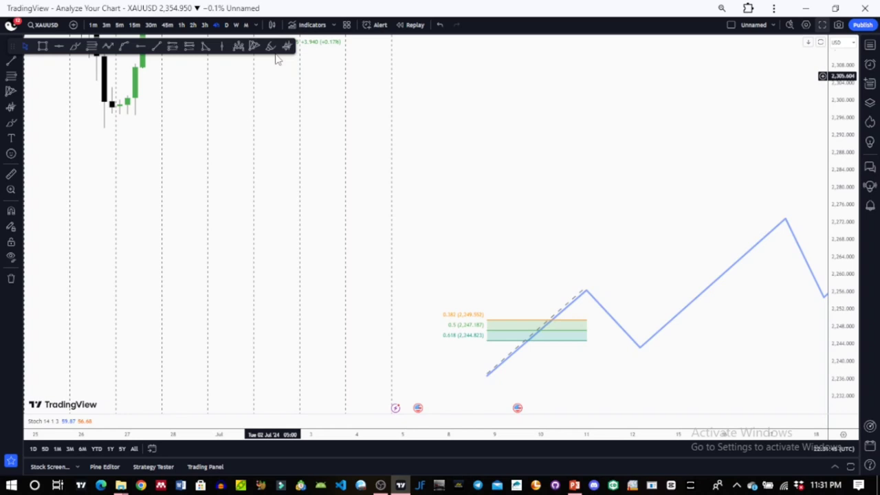
left_click(313, 25)
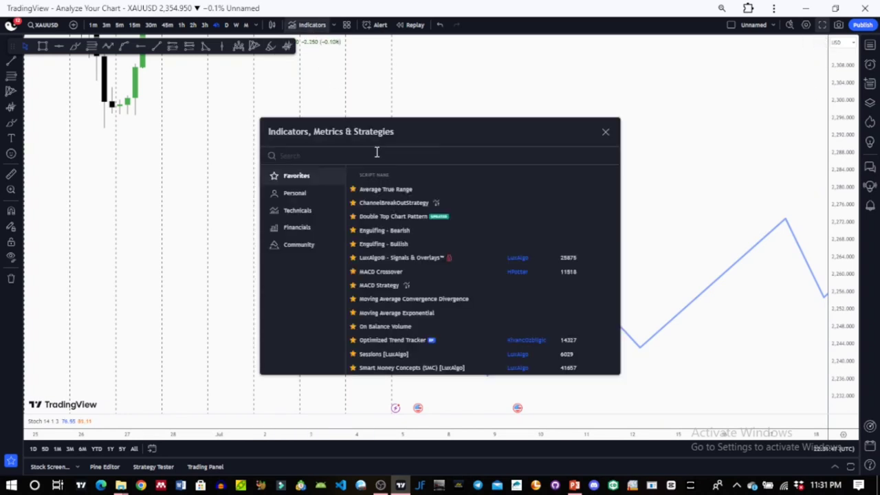
type("fr")
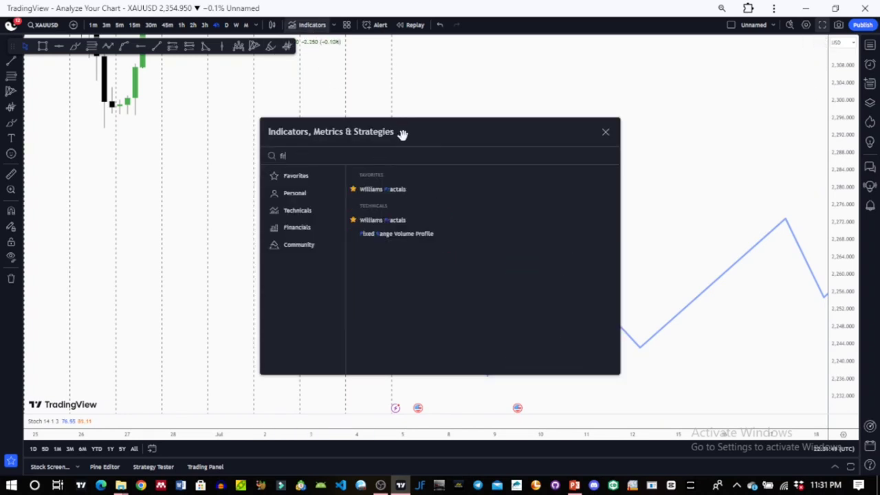
type("act")
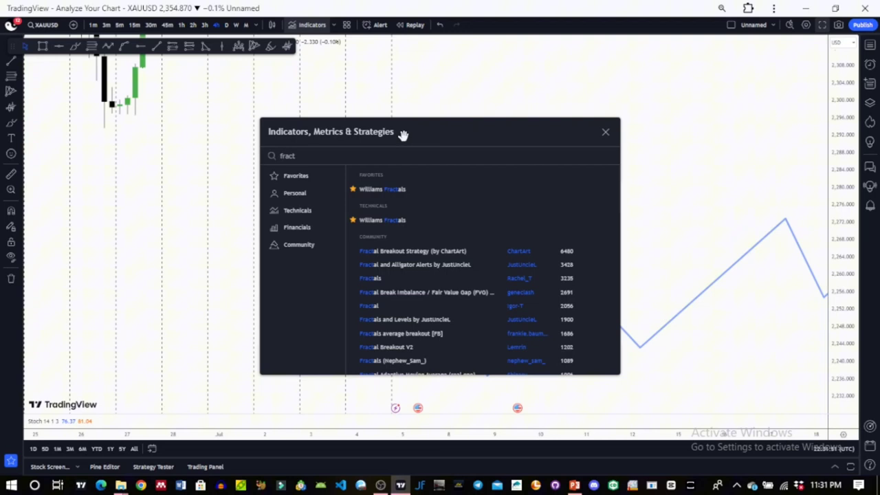
left_click(422, 193)
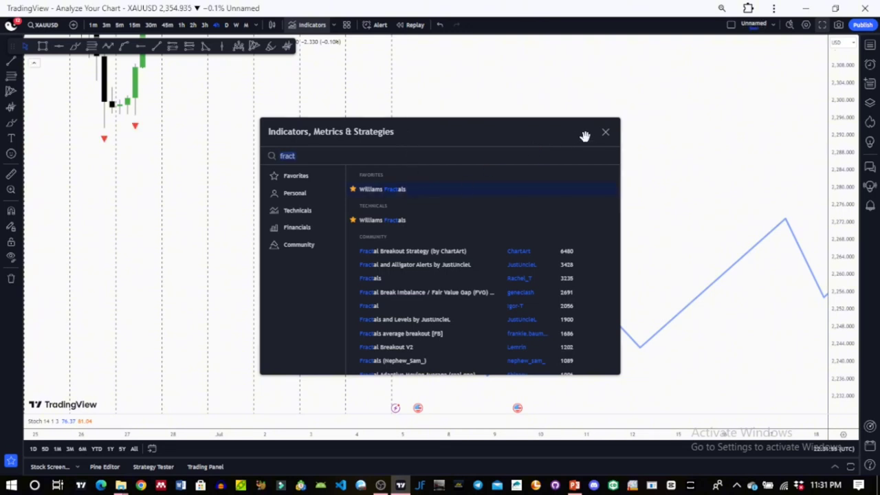
left_click(606, 132)
Move the floating drawing toolbar clear of the chart legend so that the Fractals entry can be reached.
scroll(633, 224, "left", 5)
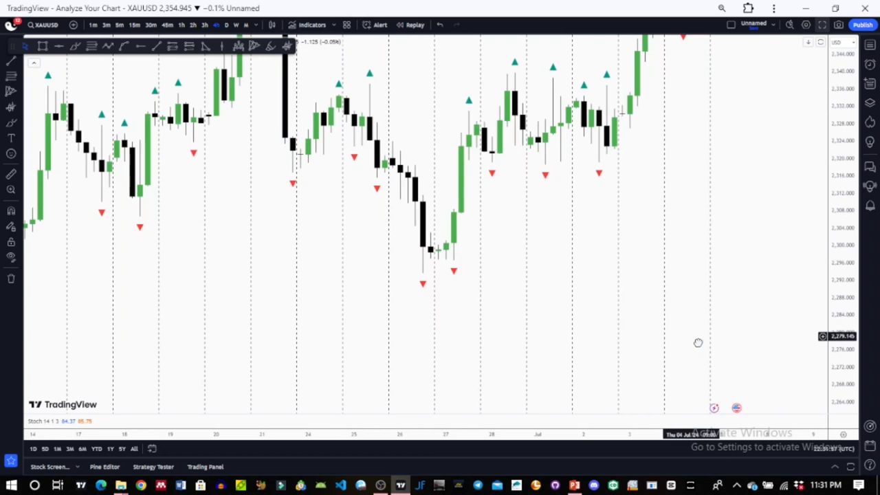
scroll(448, 275, "left", 2)
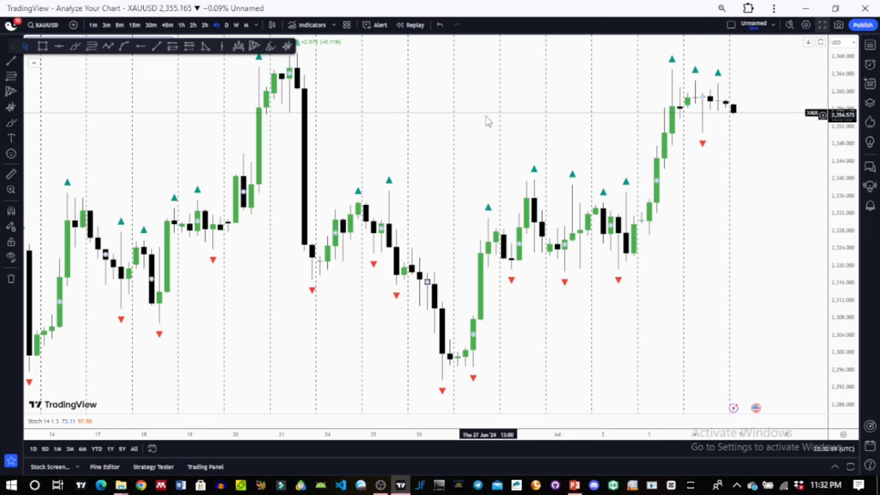
left_click_drag(486, 121, 660, 126)
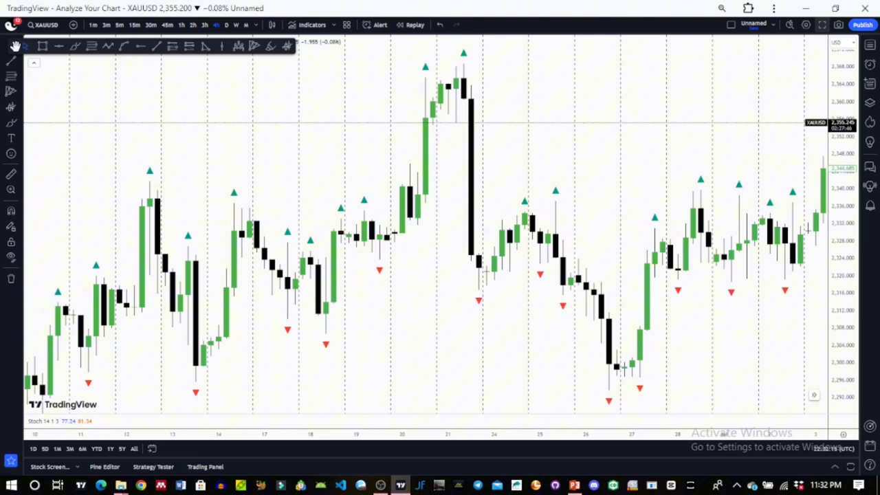
left_click_drag(15, 46, 33, 83)
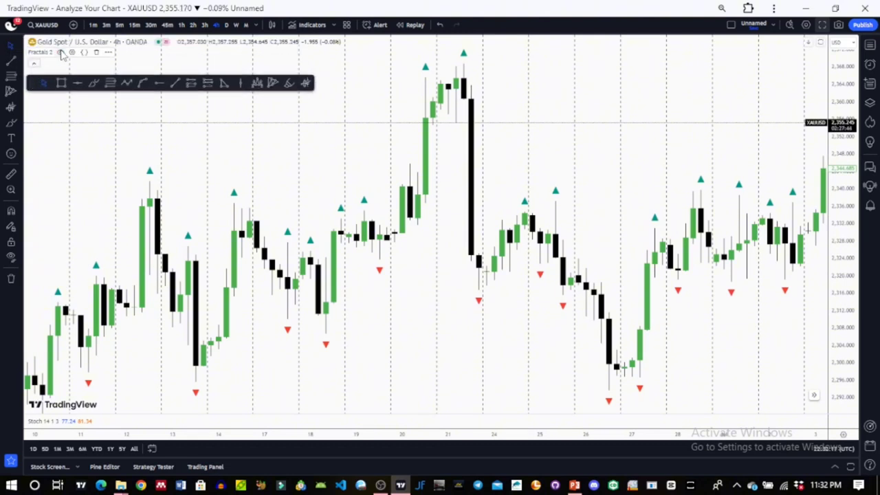
Set the Fractals indicator's Periods input to 8 and apply it.
left_click(71, 52)
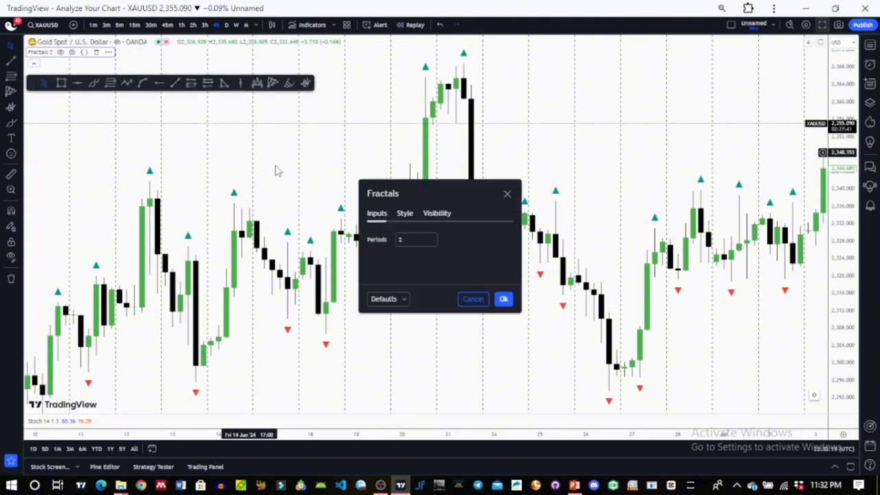
left_click(430, 242)
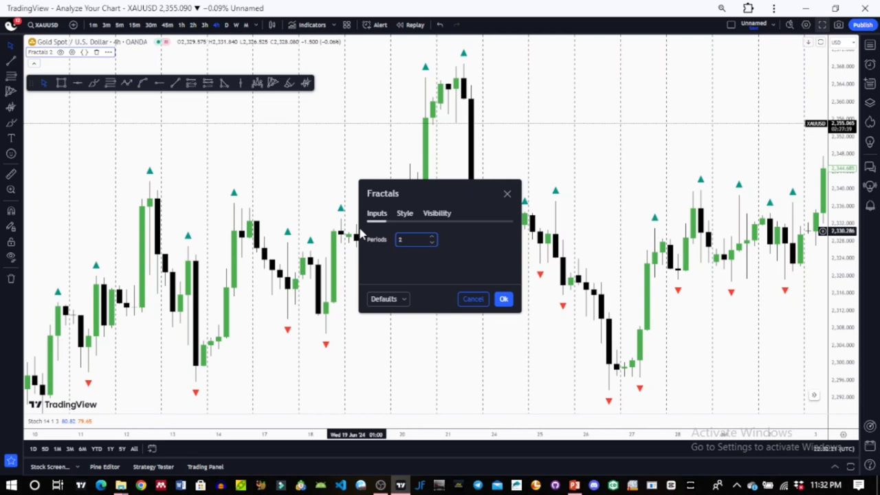
type("8")
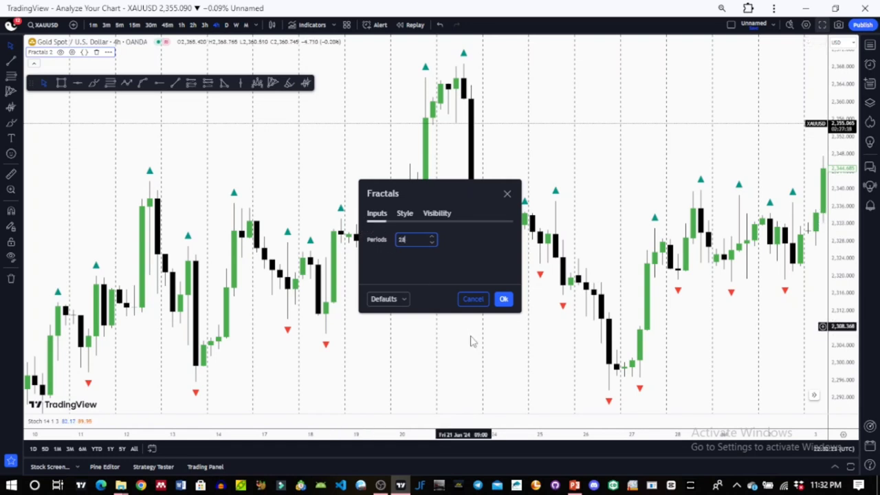
key("BackSpace")
key("BackSpace")
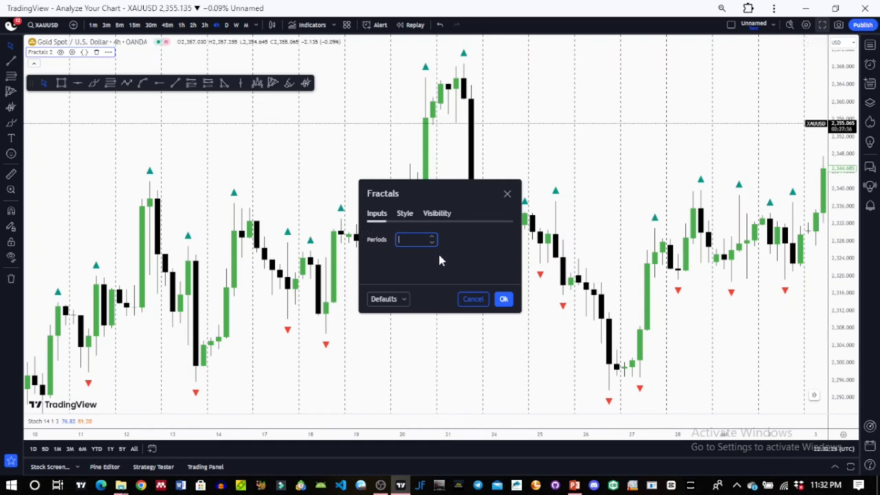
type("8")
left_click(503, 299)
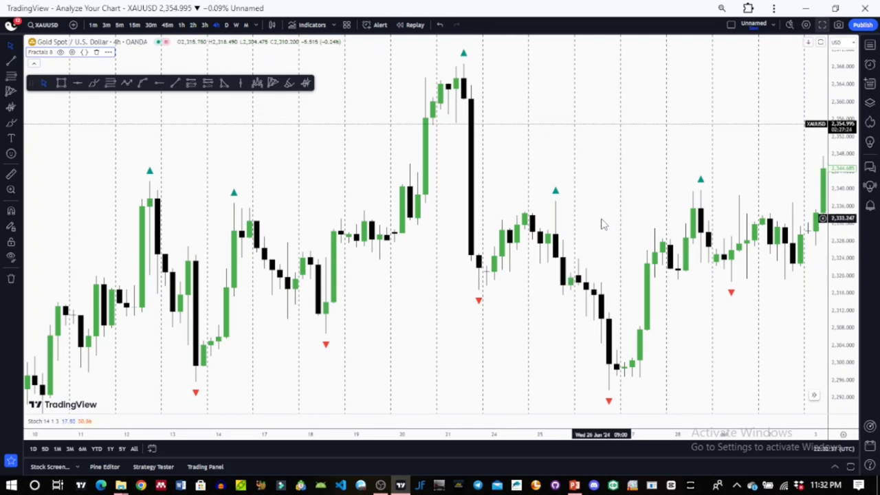
left_click_drag(599, 232, 294, 212)
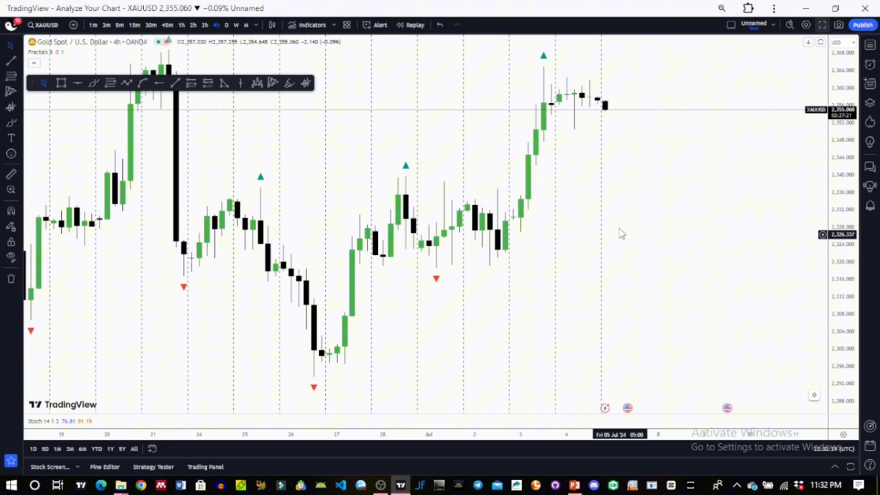
left_click_drag(619, 234, 336, 6)
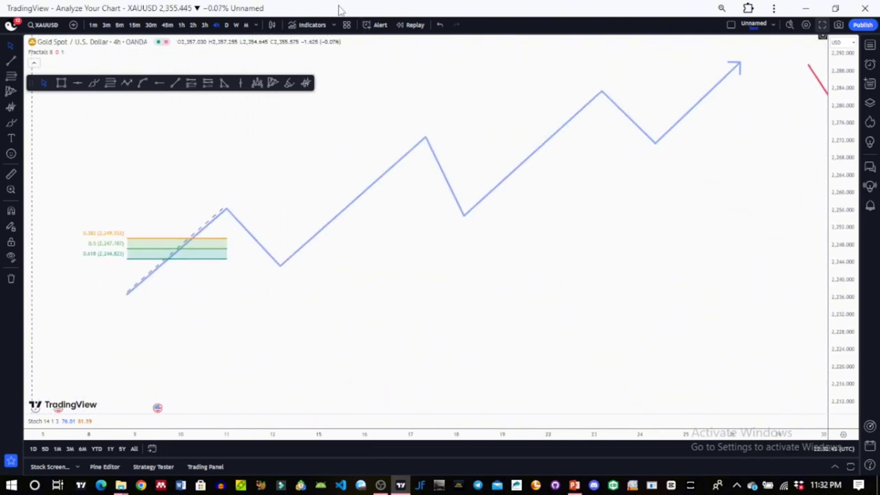
Draw a Fib Retracement over the red downtrend's first falling leg, from about 2,290 down to about 2,271.
left_click_drag(338, 8, 365, 124)
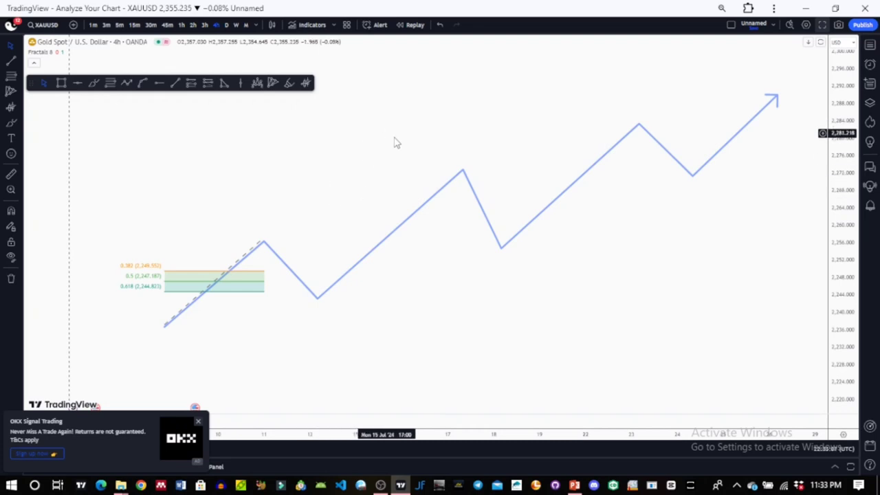
left_click_drag(362, 246, 543, 244)
right_click(543, 244)
scroll(599, 172, "down", 3)
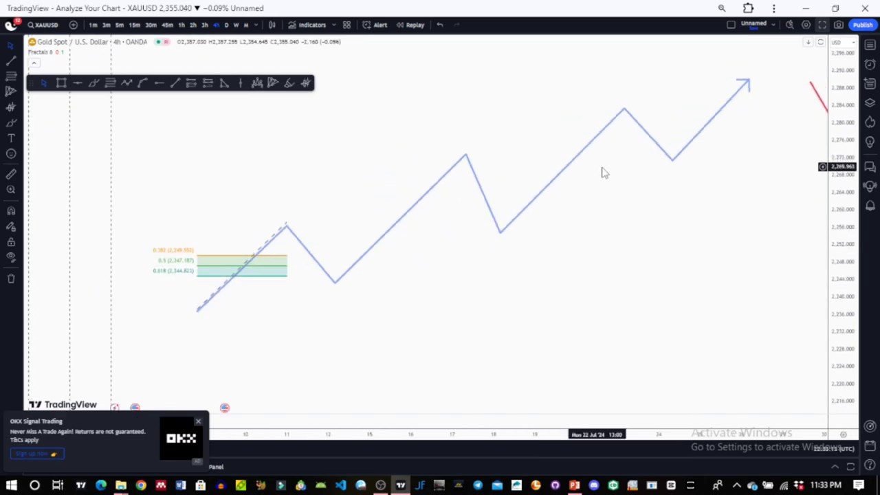
left_click_drag(515, 212, 186, 181)
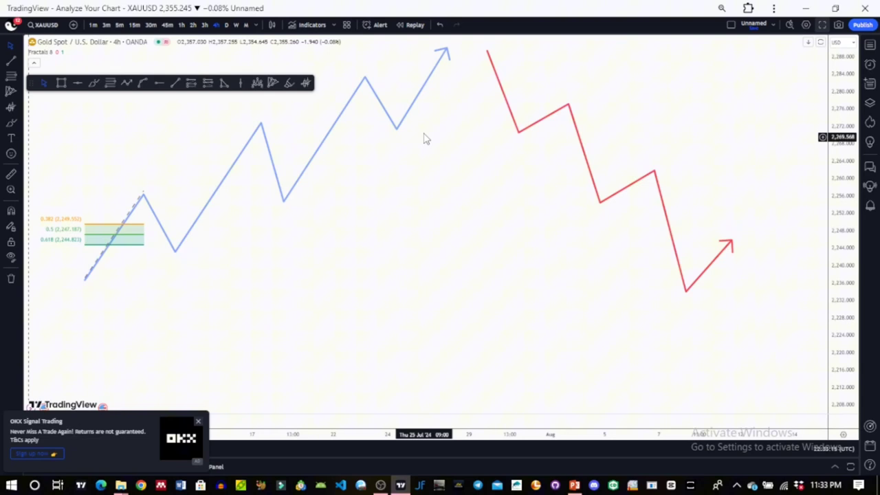
left_click(110, 82)
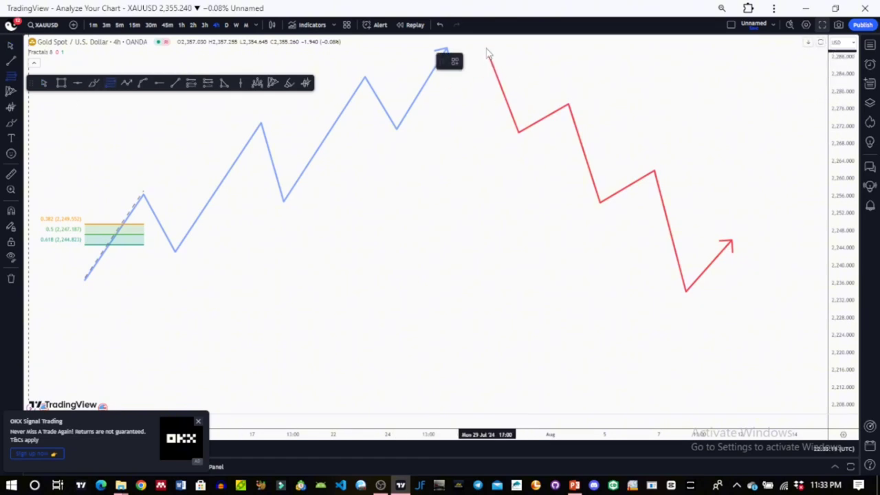
left_click(489, 59)
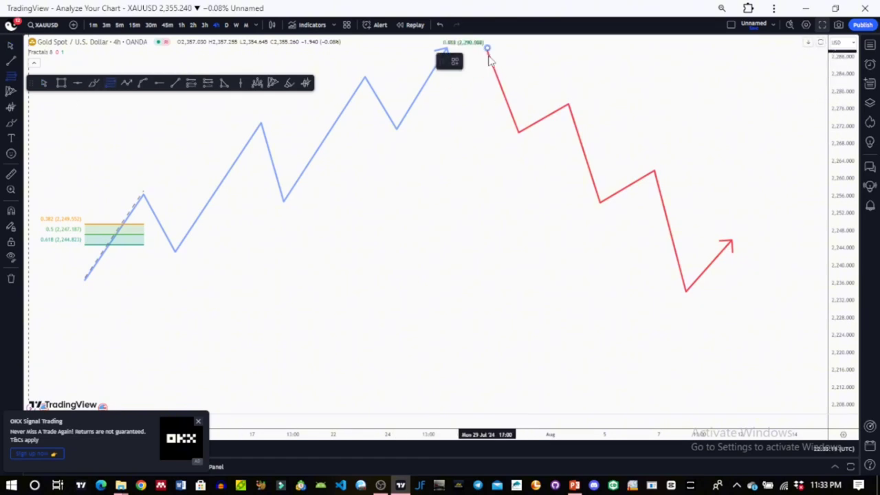
left_click(519, 131)
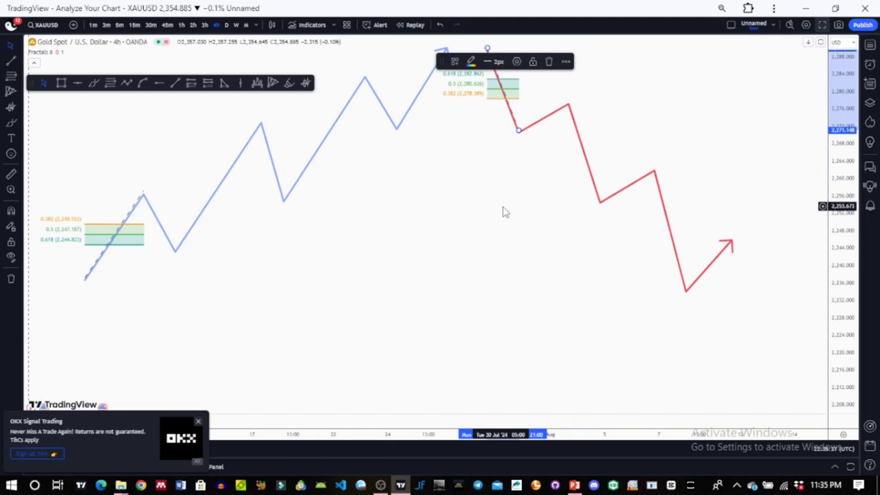
left_click(300, 241)
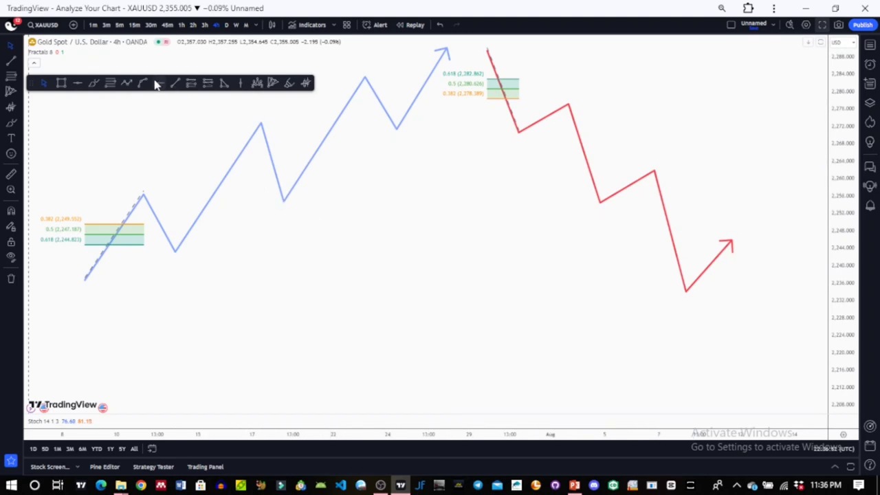
Draw a path below the blue uptrend that zigzags sideways between level highs and lows, breaks out upward, retests and rises again.
left_click(127, 83)
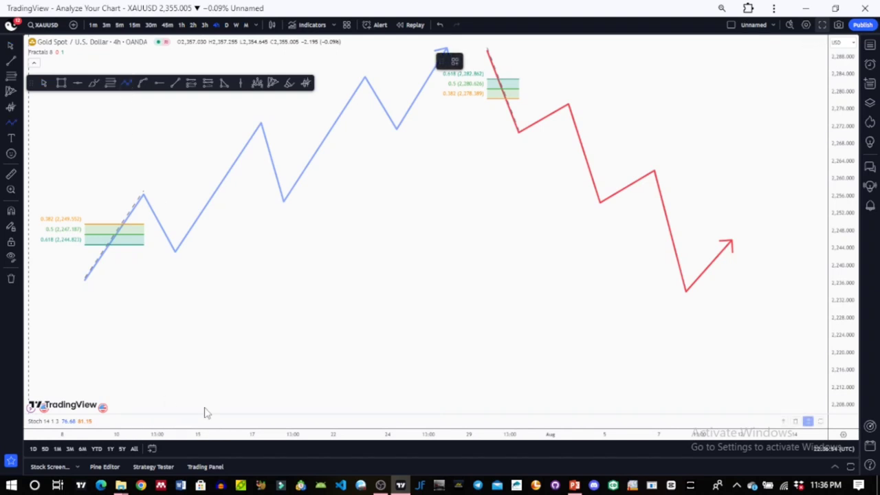
left_click(202, 369)
left_click(238, 292)
left_click(293, 369)
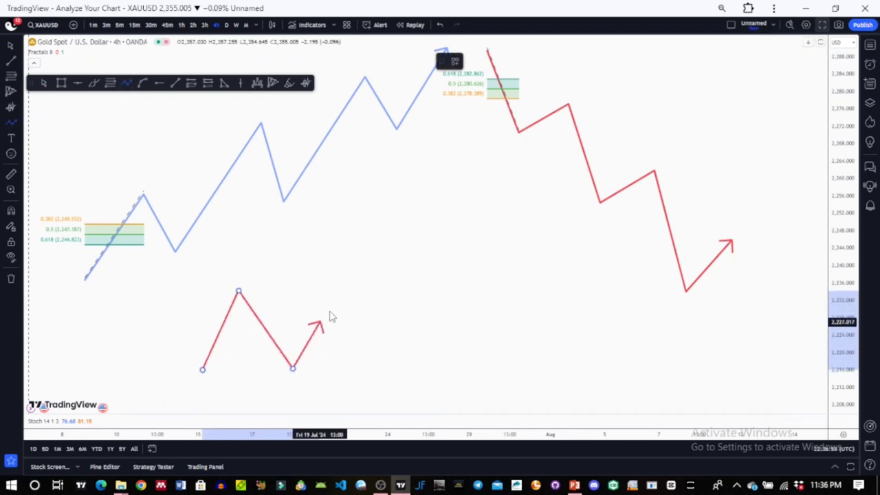
left_click(343, 294)
left_click(383, 360)
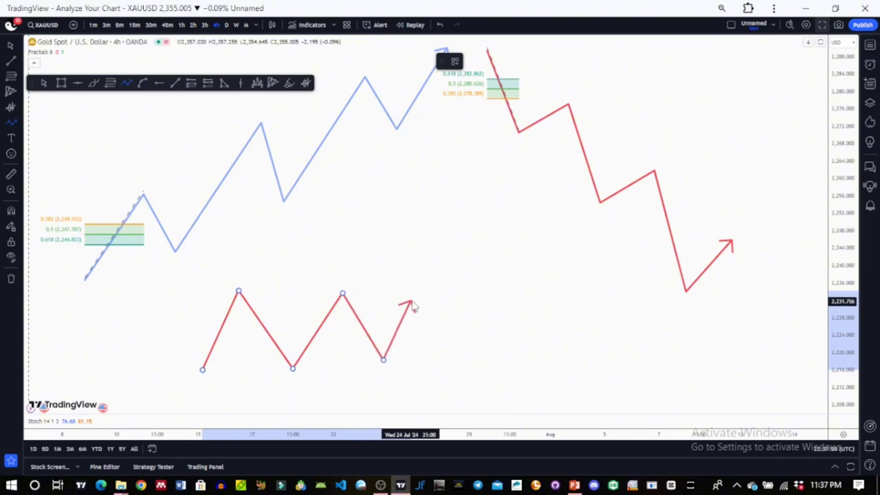
left_click(460, 361)
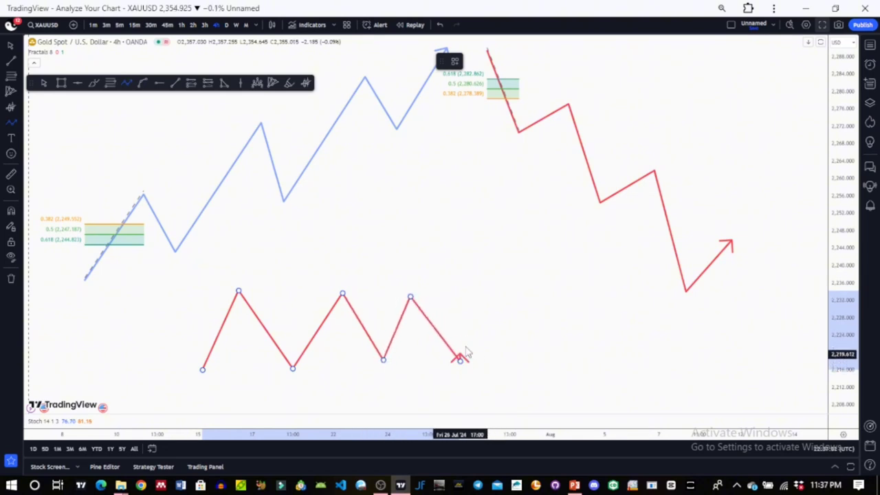
left_click(469, 334)
left_click(487, 346)
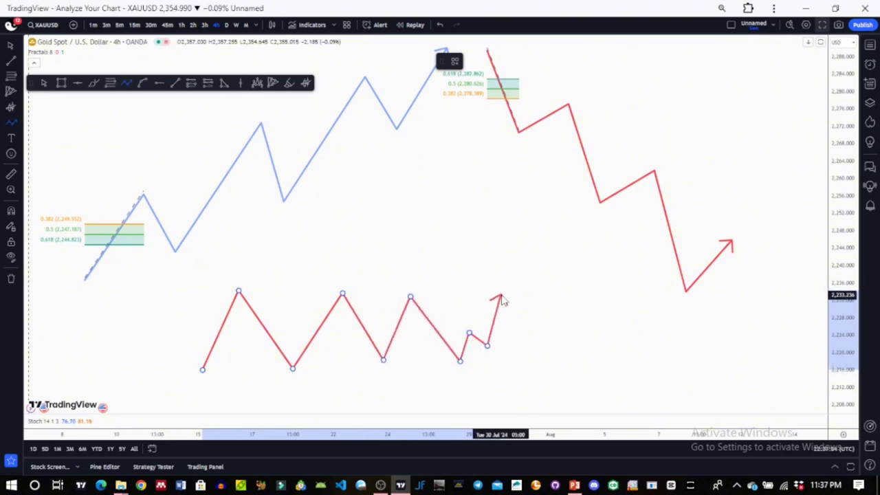
left_click(496, 289)
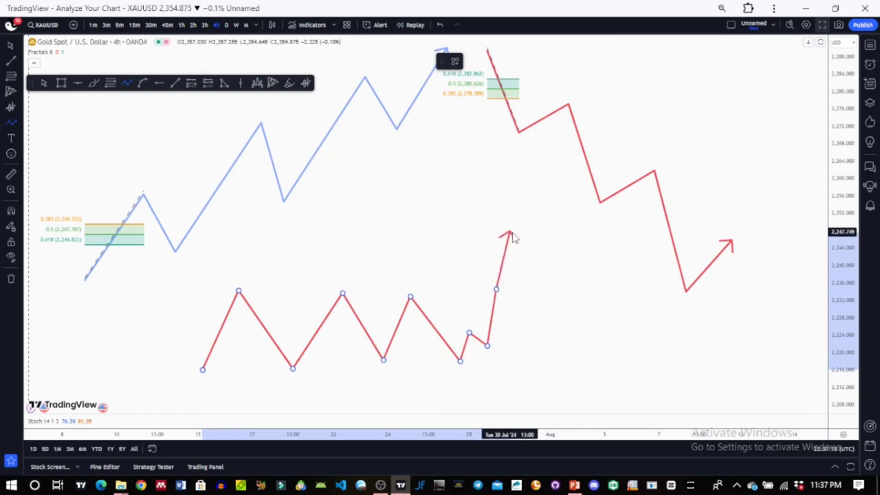
left_click(507, 251)
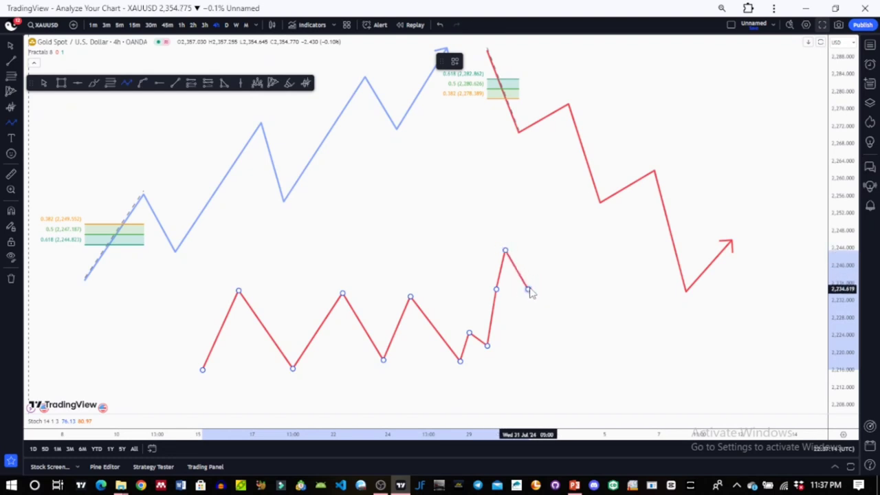
left_click(528, 289)
double_click(586, 184)
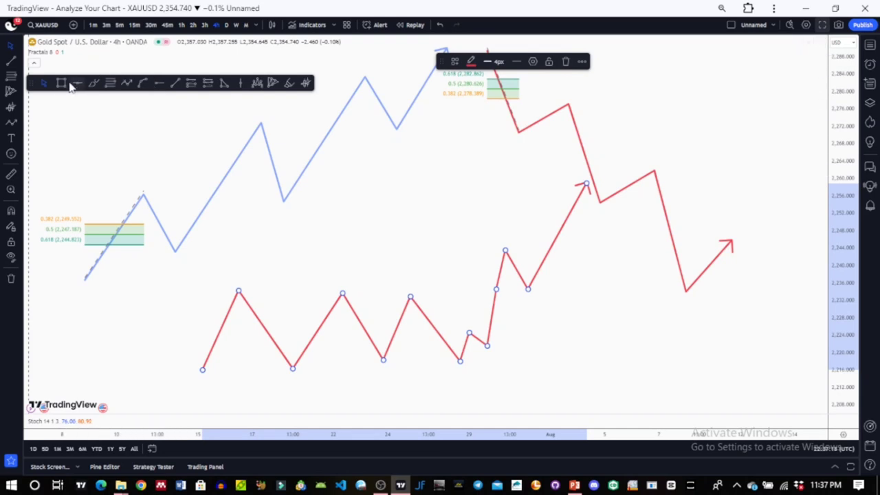
Mark the sideways range with two thin rectangles, one along its highs through the retest and one along its lows.
left_click(60, 82)
mouse_move(227, 287)
left_mouse_down()
mouse_move(503, 321)
mouse_move(583, 290)
mouse_move(523, 293)
mouse_move(555, 293)
left_mouse_up()
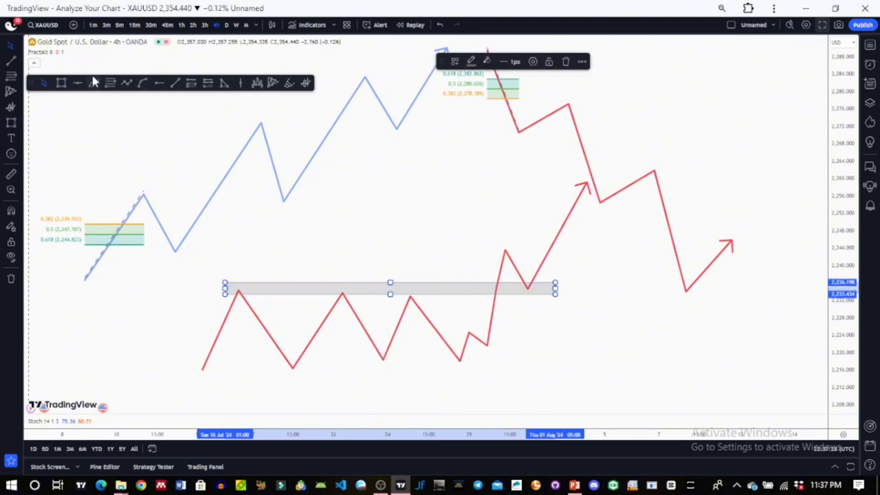
left_click(62, 84)
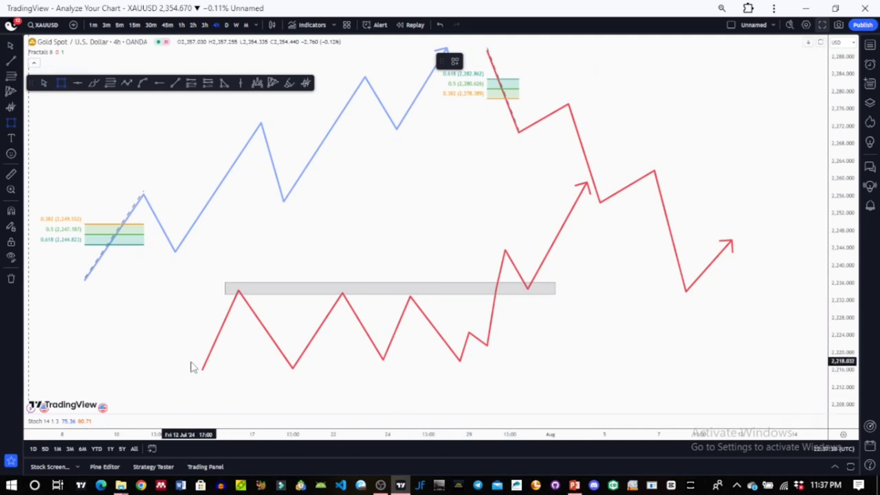
mouse_move(193, 358)
left_mouse_down()
mouse_move(361, 382)
mouse_move(546, 381)
mouse_move(574, 371)
mouse_move(559, 366)
left_mouse_up()
left_click(520, 338)
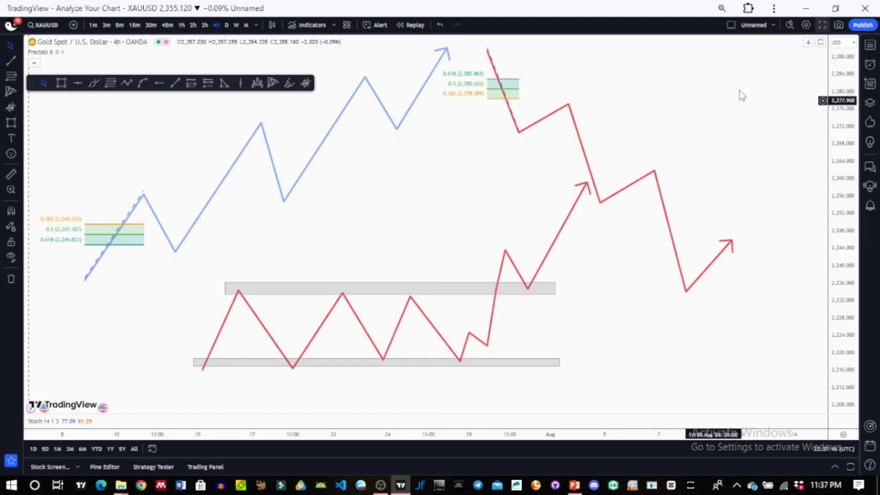
Show the chart full screen and draw a USDJPY trend line over the falling highs, from about 149.68 (26 Nov '23) to about 141.40 (5 Jan '24).
left_click(822, 25)
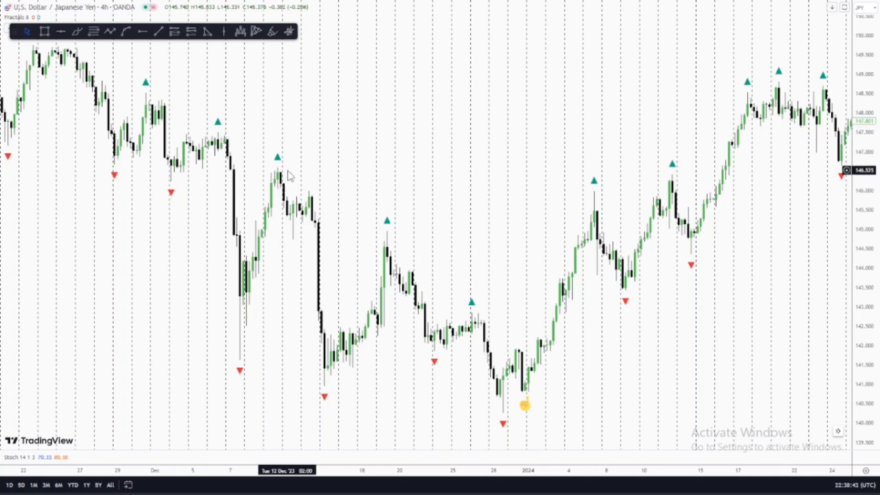
left_click(158, 33)
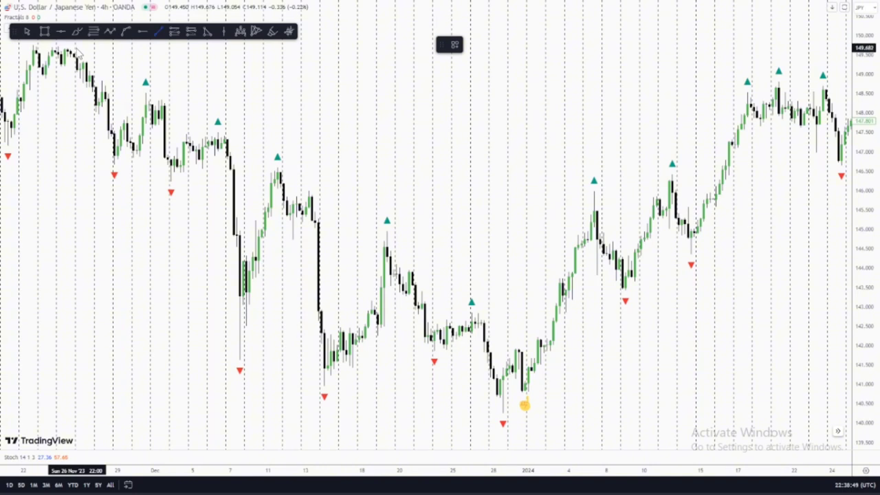
left_click(78, 49)
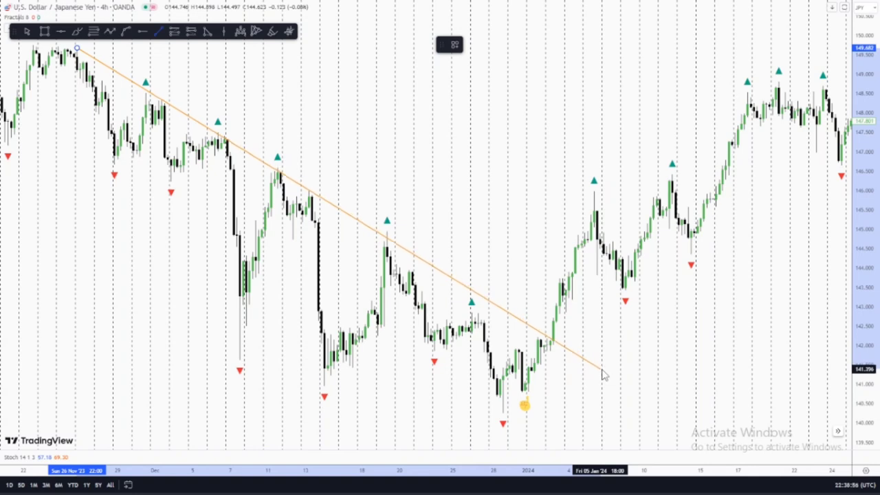
left_click(602, 370)
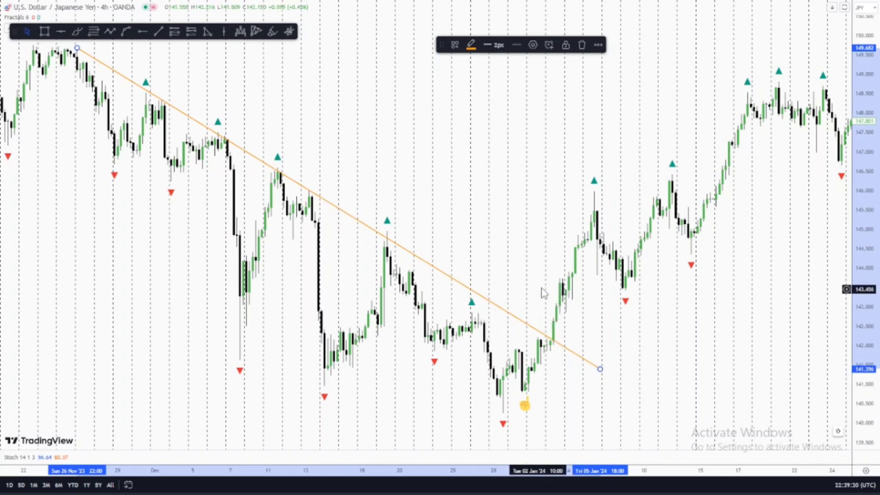
Place a horizontal ray at about 146.02, starting from the 13 Dec '23 swing high beside the trend line.
scroll(556, 291, "up", 2)
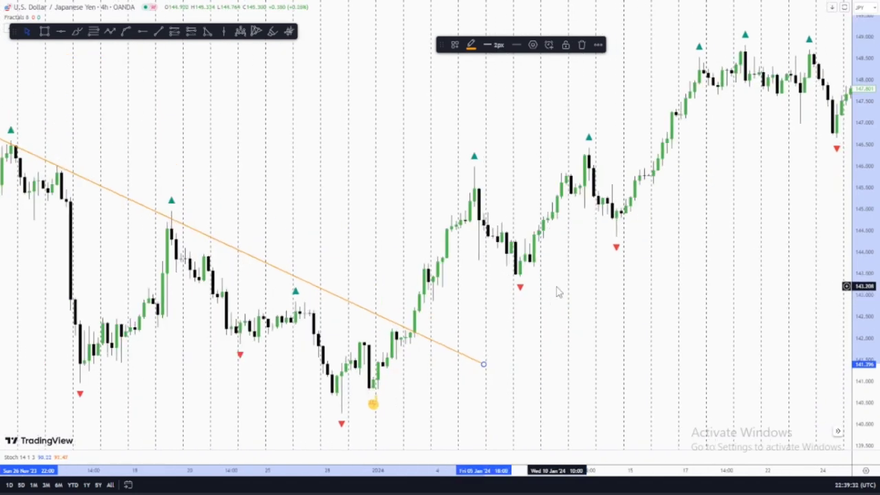
left_click_drag(471, 297, 527, 301)
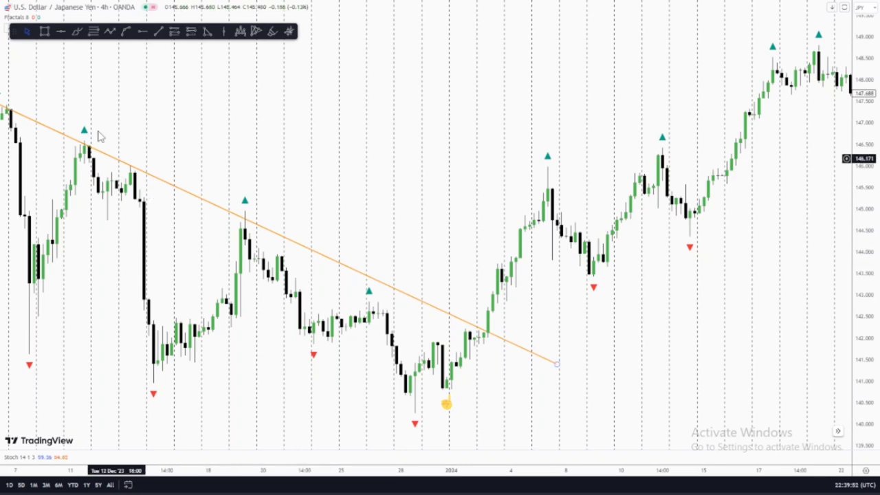
left_click(141, 32)
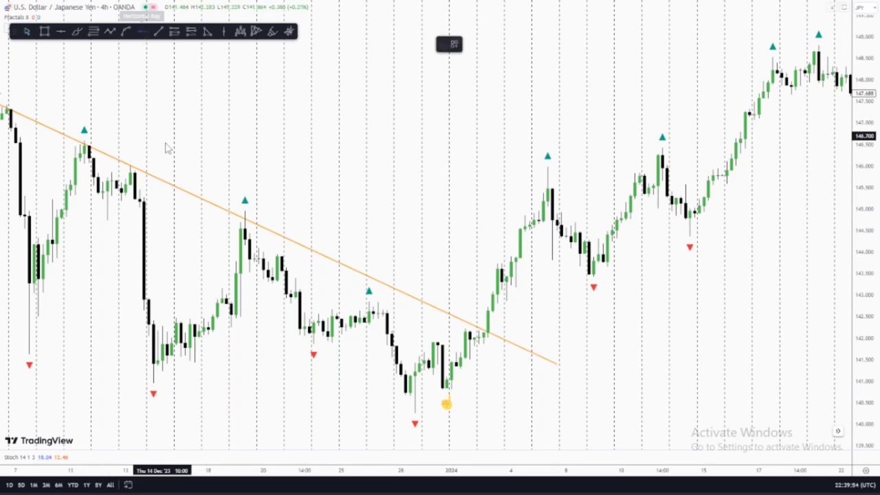
left_click(131, 167)
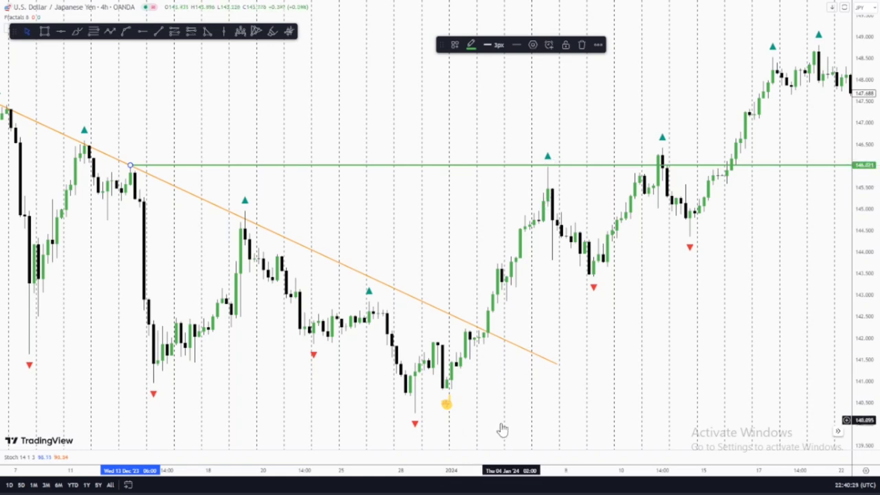
Draw a Fib Retracement from about 140.81 up to about 146.05, and box its middle zone from about 143.72 to 142.91 with a rectangle.
left_click(92, 33)
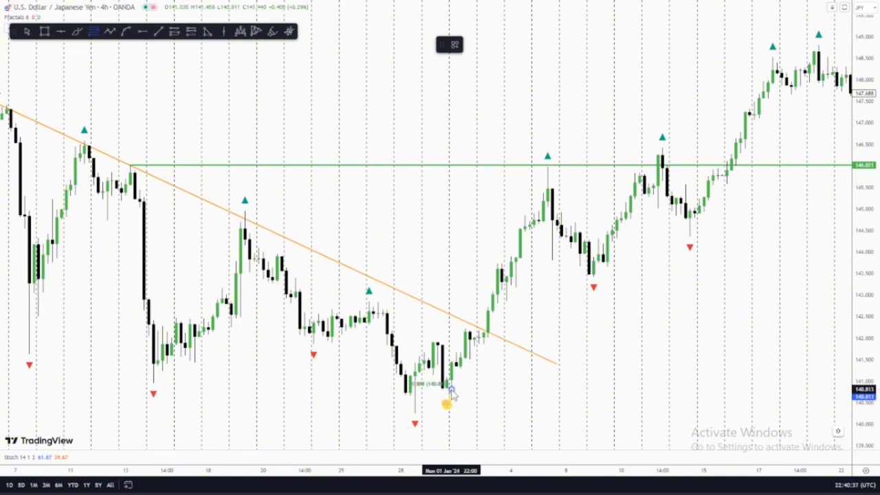
mouse_move(452, 390)
left_mouse_down()
mouse_move(488, 330)
mouse_move(523, 152)
mouse_move(540, 173)
mouse_move(552, 173)
mouse_move(548, 168)
left_mouse_up()
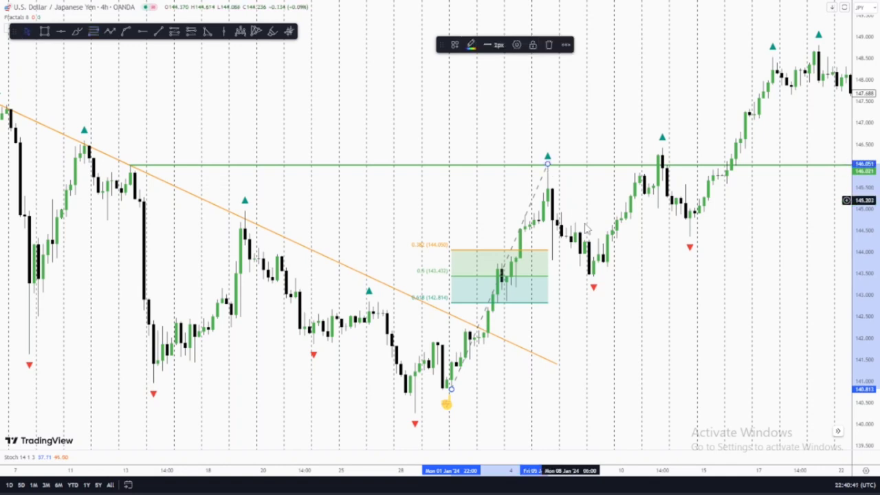
scroll(592, 363, "up", 2)
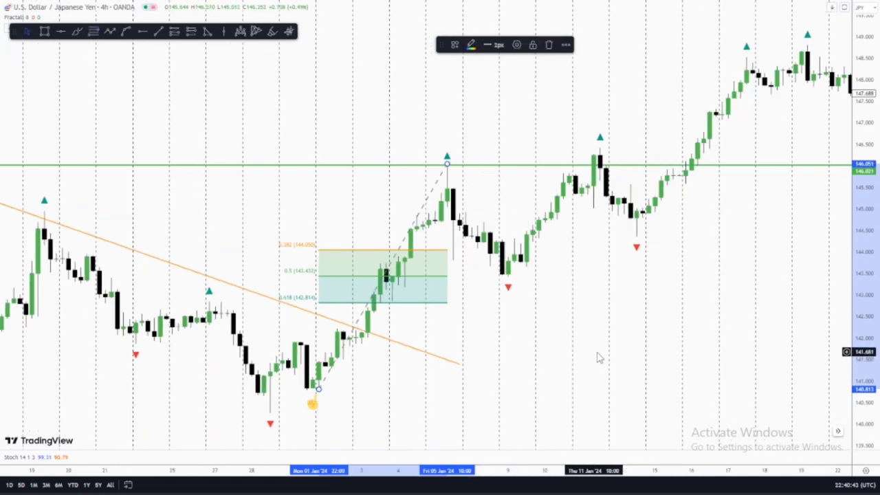
left_click_drag(708, 312, 805, 311)
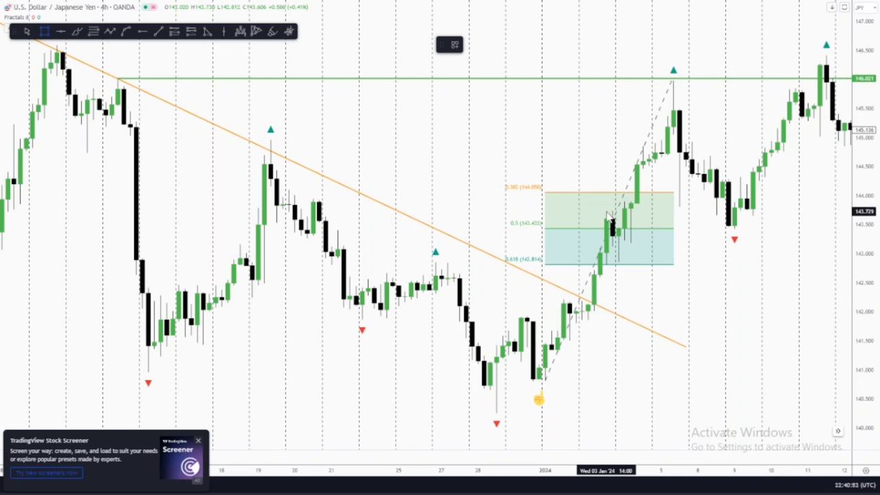
left_click_drag(609, 215, 772, 267)
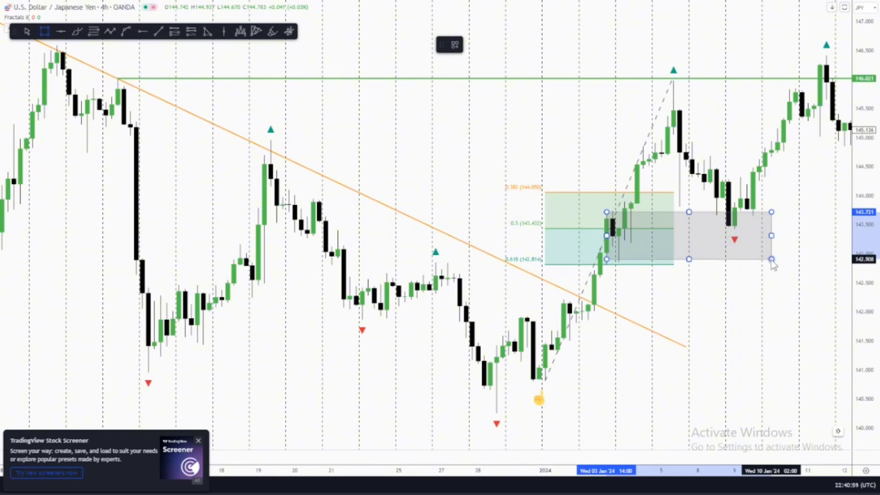
left_click(758, 299)
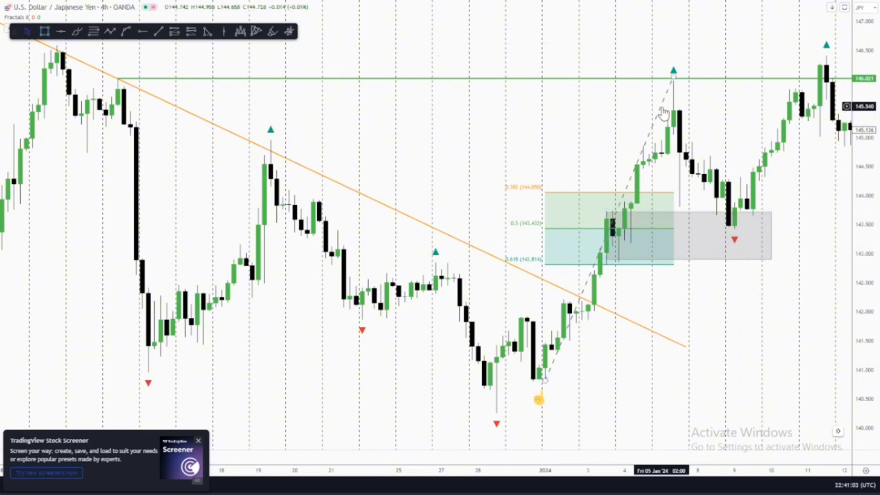
left_click_drag(702, 294, 516, 281)
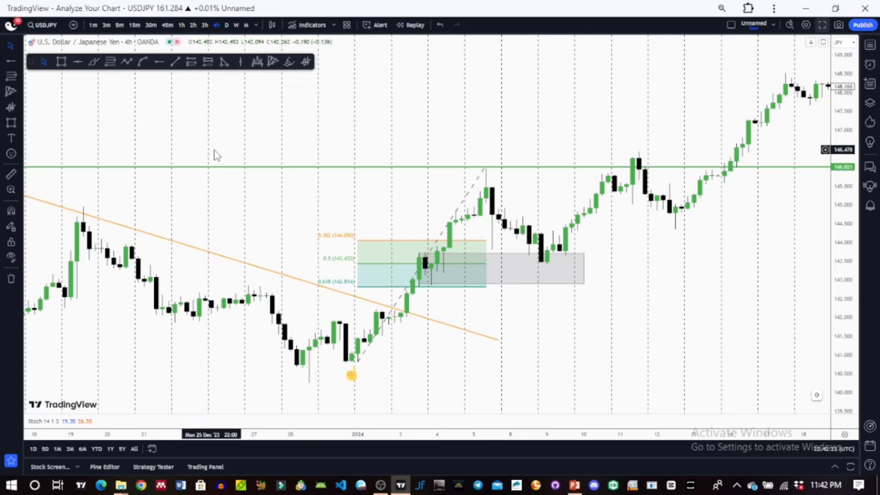
Search the indicators for "sto" and add the Stochastic indicator to the USDJPY chart.
left_click(323, 27)
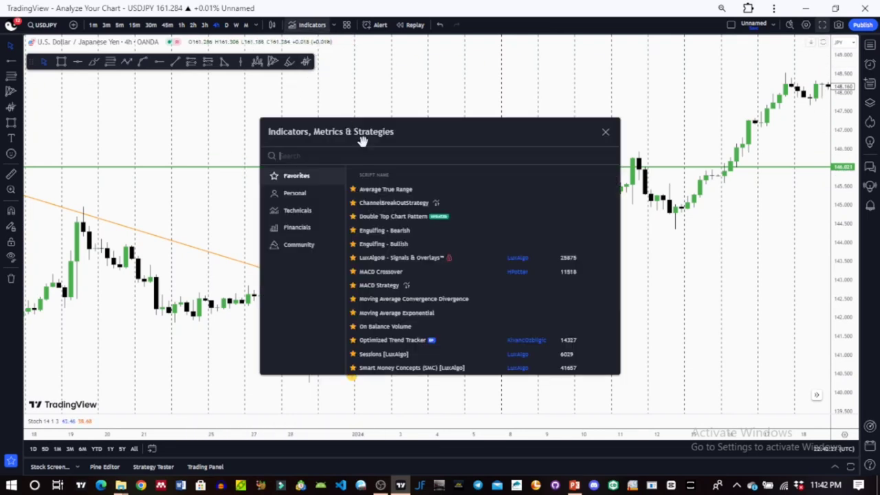
type("s")
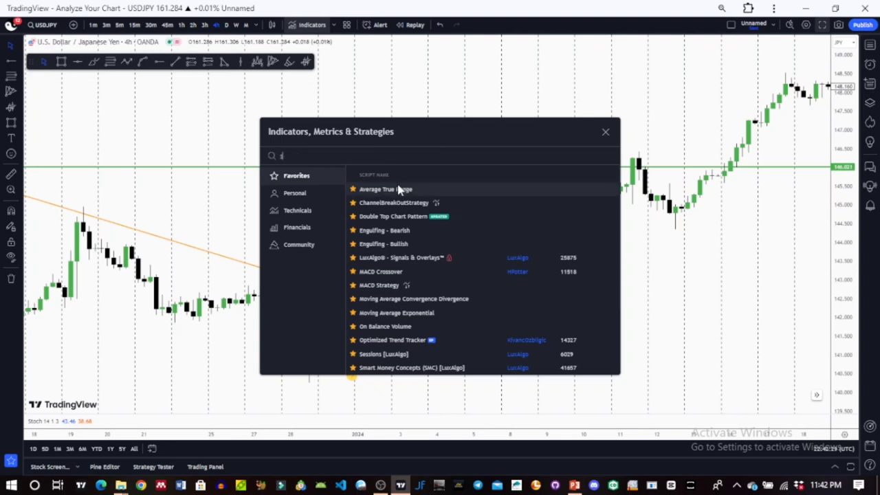
type("to")
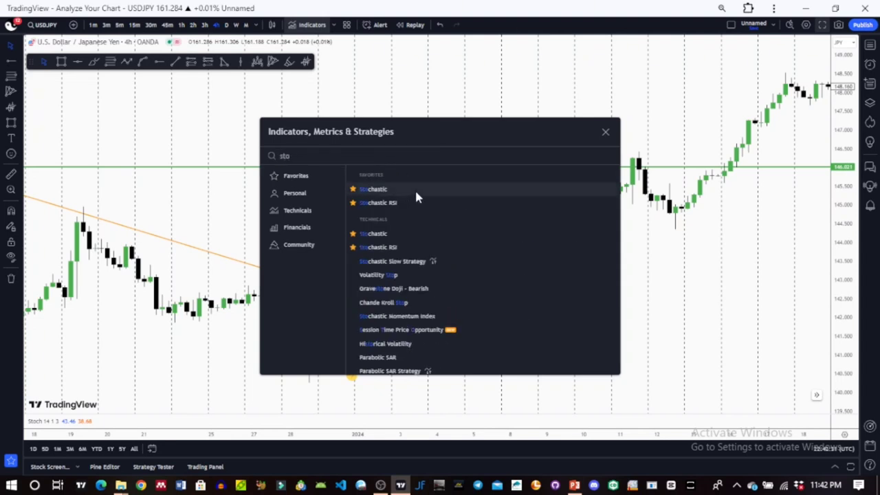
left_click(415, 188)
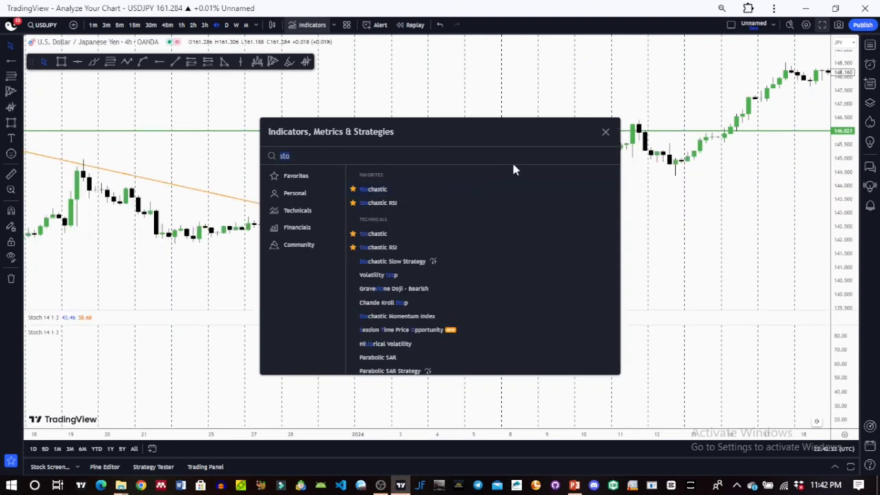
left_click(604, 134)
scroll(499, 302, "up", 3)
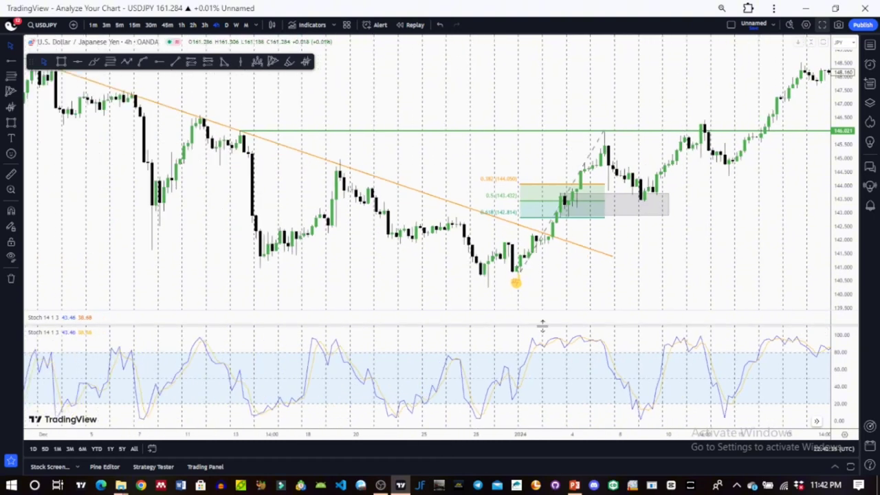
Draw a trend line under the rising lows, from about 140.95 (1 Jan '24) to about 143.54 (9 Jan '24).
left_click_drag(637, 303, 490, 292)
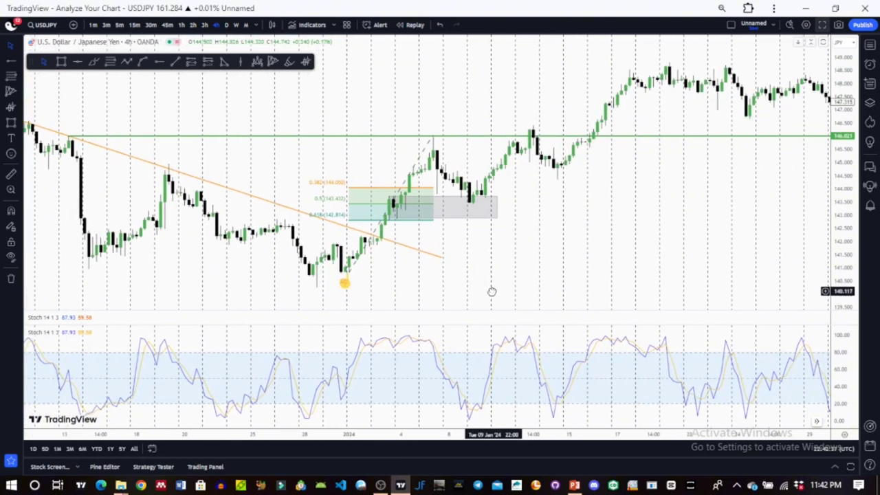
left_click(175, 63)
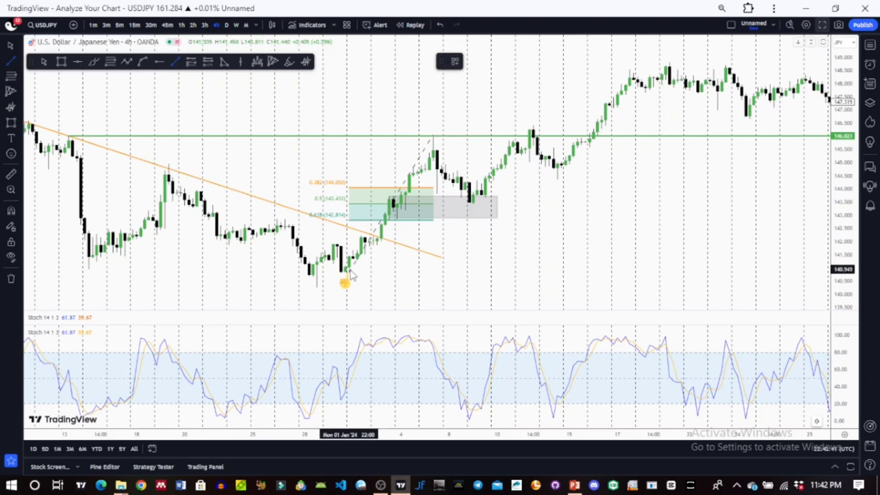
left_click(348, 271)
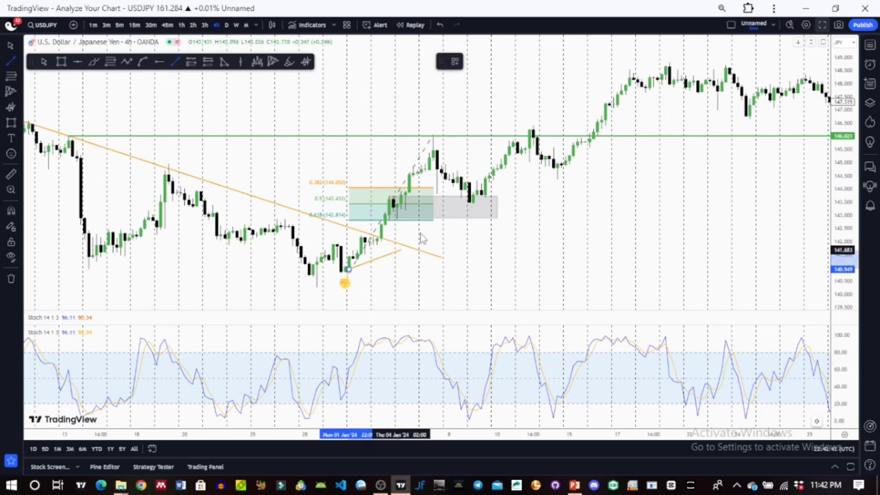
left_click(481, 201)
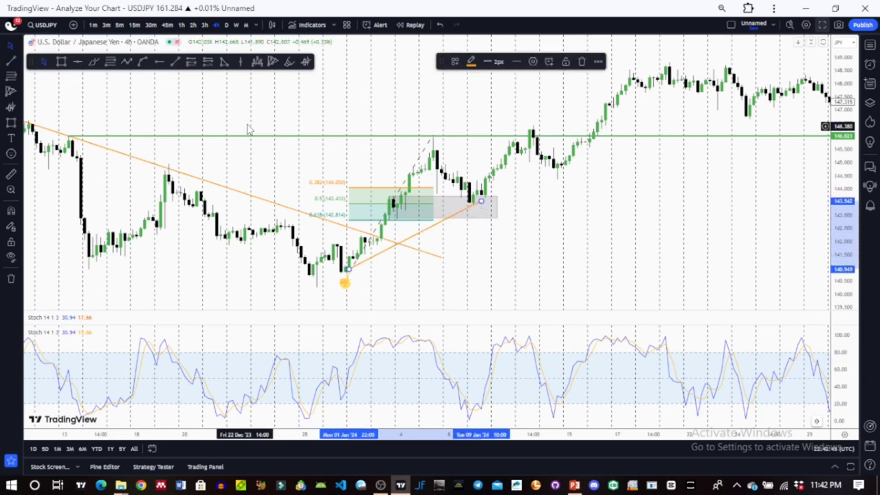
Draw a falling trend line on the Stochastic, from about 44.25 (29 Dec '23) to about 2.61 (9 Jan '24).
left_click(176, 63)
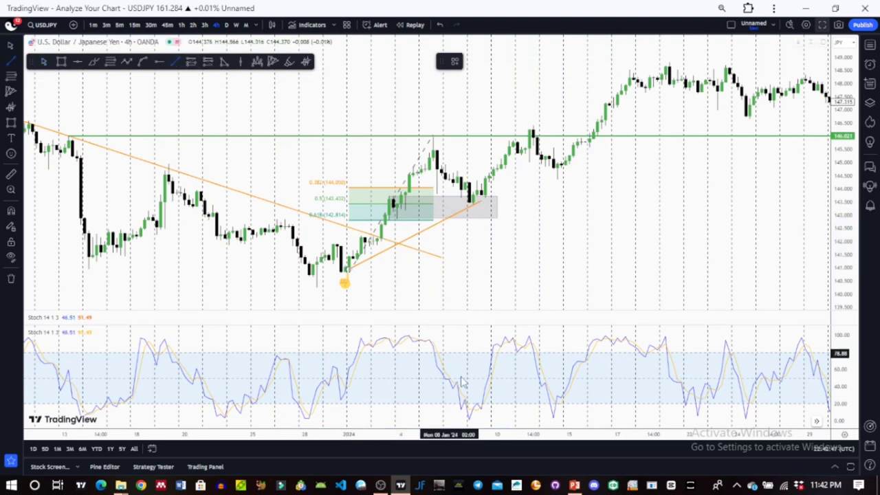
left_click(355, 394)
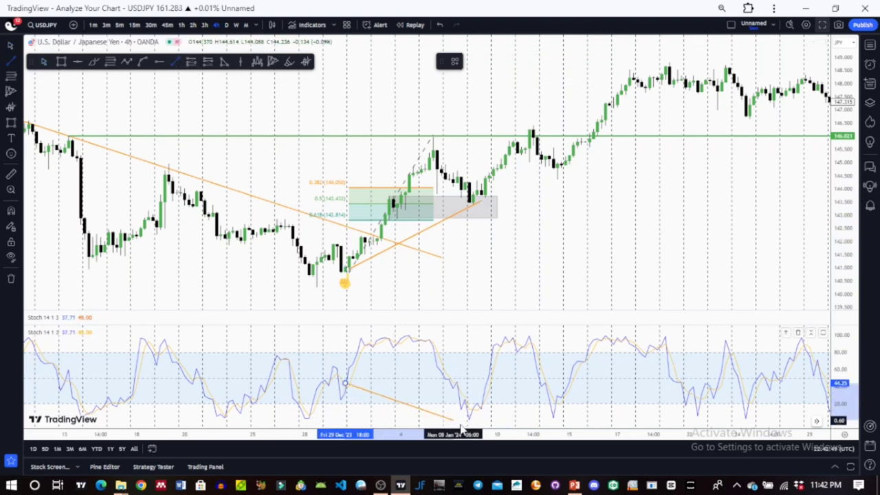
left_click(472, 419)
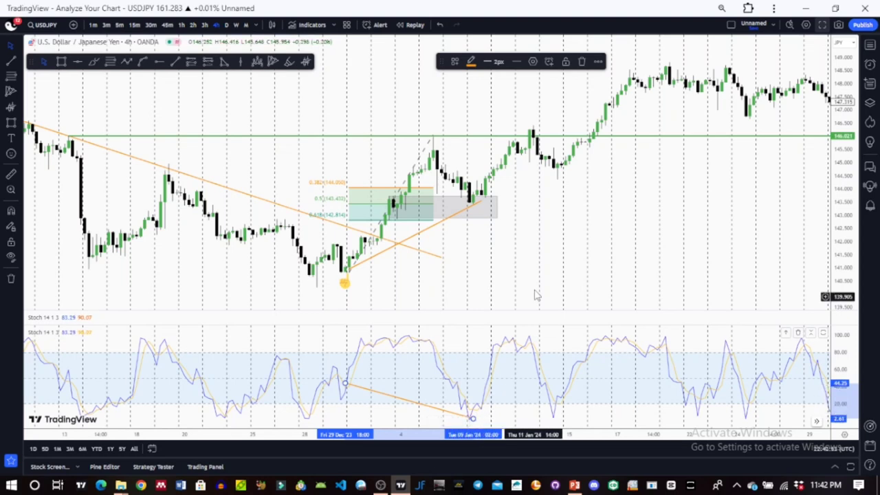
Switch the chart to the 1-hour timeframe and go back to the marked setup of early January 2024.
left_click_drag(546, 289, 586, 288)
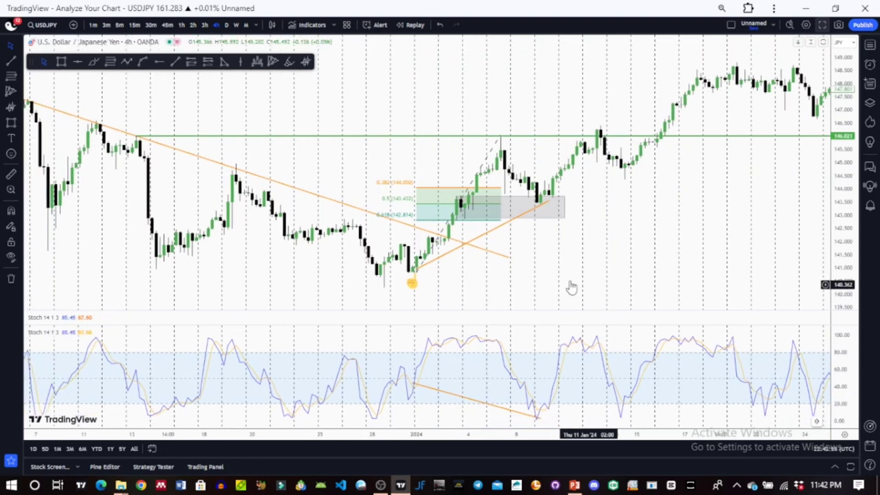
left_click(181, 26)
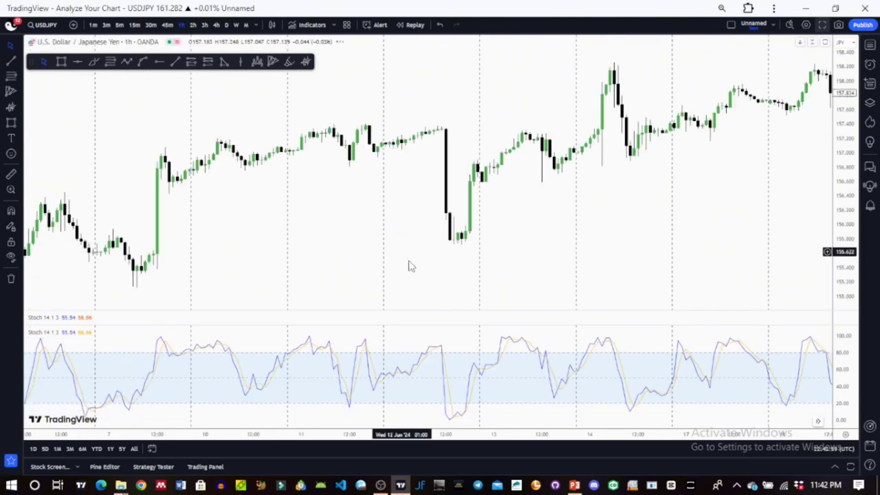
scroll(408, 265, "down", 6)
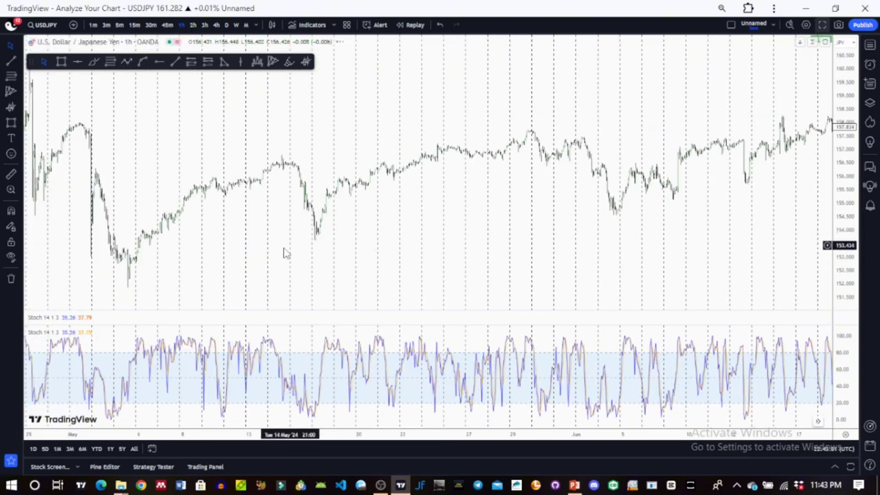
left_click_drag(285, 250, 599, 232)
left_click_drag(252, 218, 736, 242)
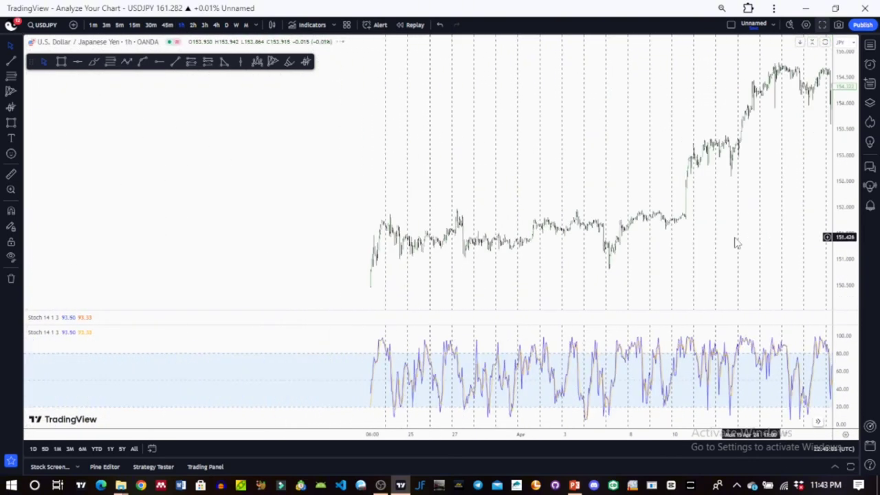
left_click_drag(334, 216, 552, 208)
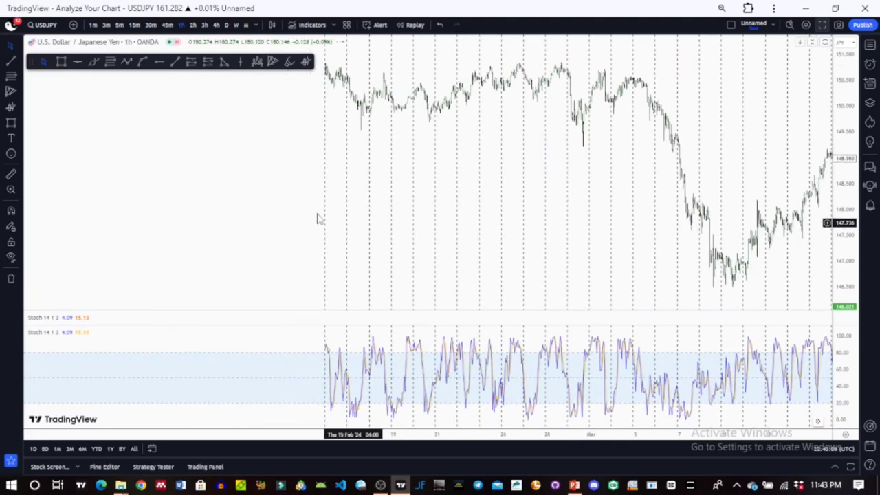
left_click_drag(316, 216, 589, 200)
left_click_drag(307, 265, 518, 281)
left_click_drag(463, 295, 477, 280)
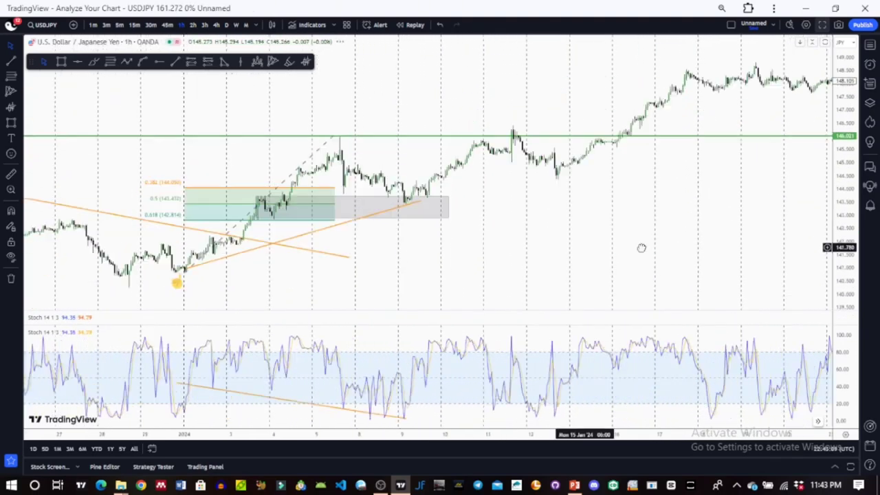
scroll(641, 250, "up", 5)
left_click_drag(539, 277, 772, 295)
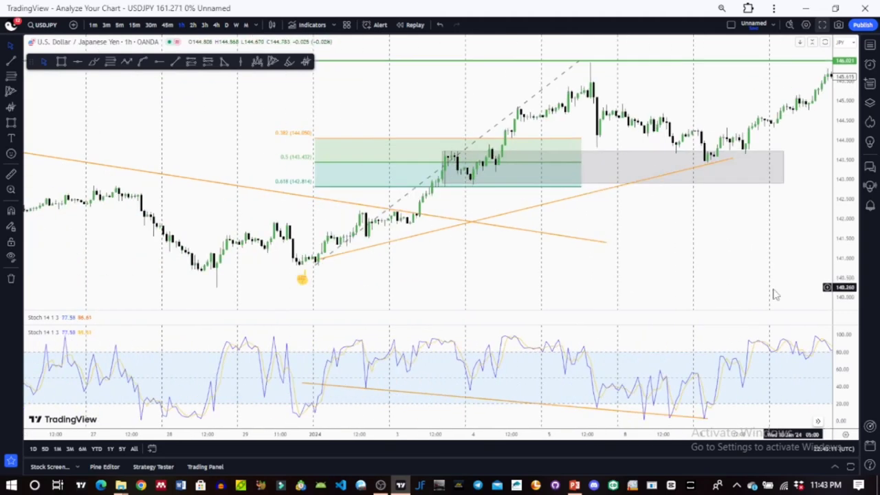
Place an Anchored VWAP starting from the swing low at 1 Jan '24 23:00.
scroll(760, 291, "up", 3)
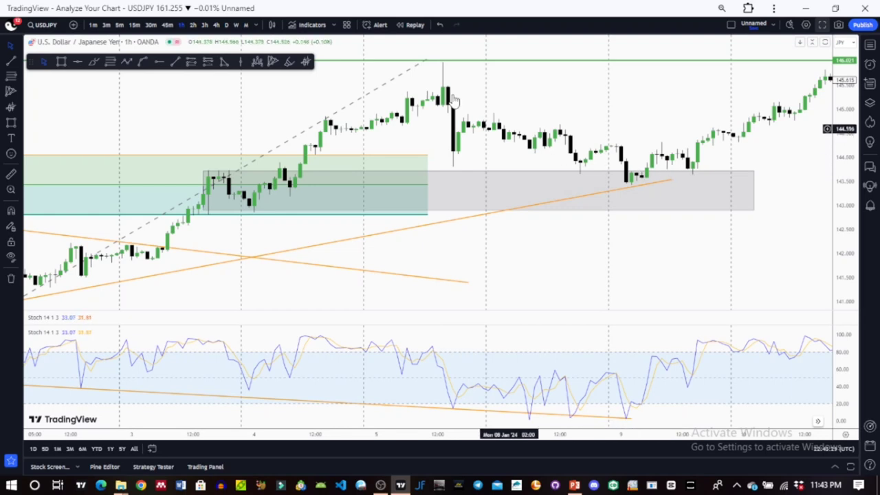
scroll(657, 233, "down", 2)
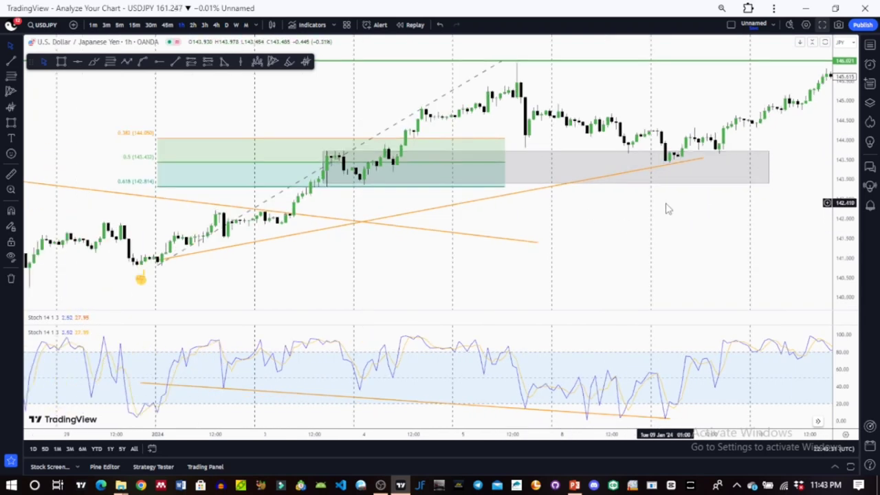
left_click(307, 62)
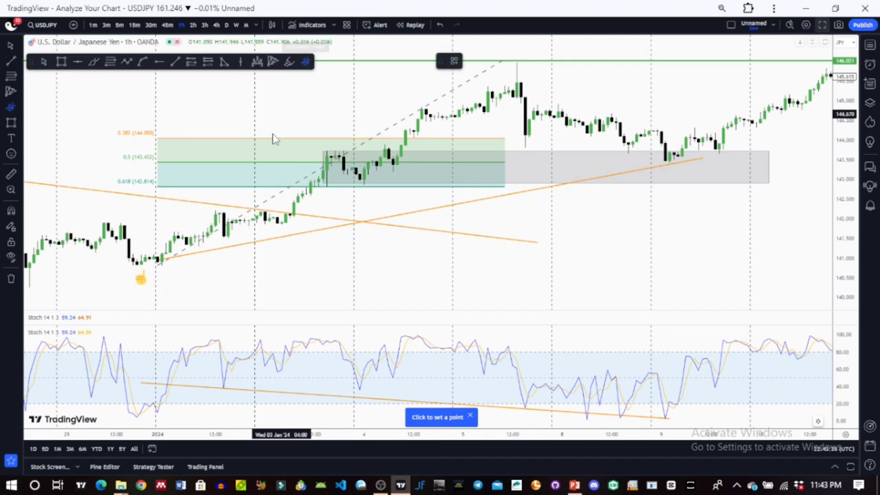
left_click(162, 269)
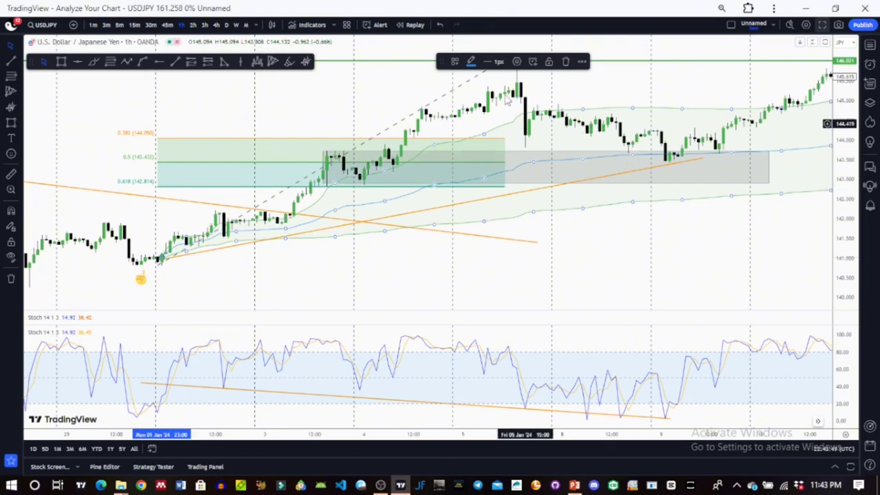
Hide the Anchored VWAP's three lower bands, three upper bands and Background #1, keeping only the VWAP line.
left_click(516, 62)
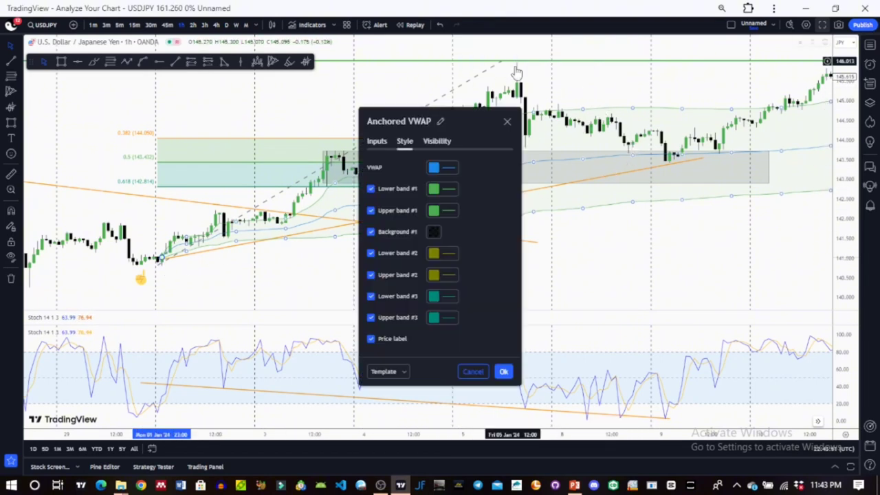
left_click(371, 190)
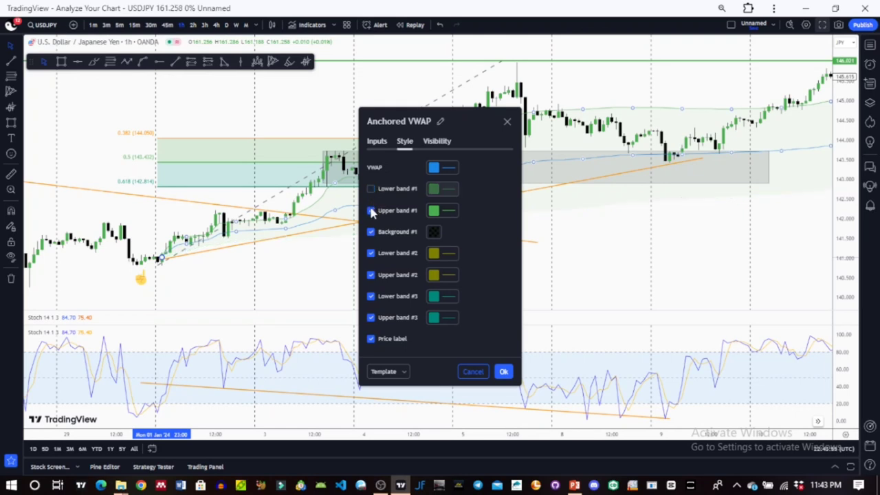
left_click(372, 210)
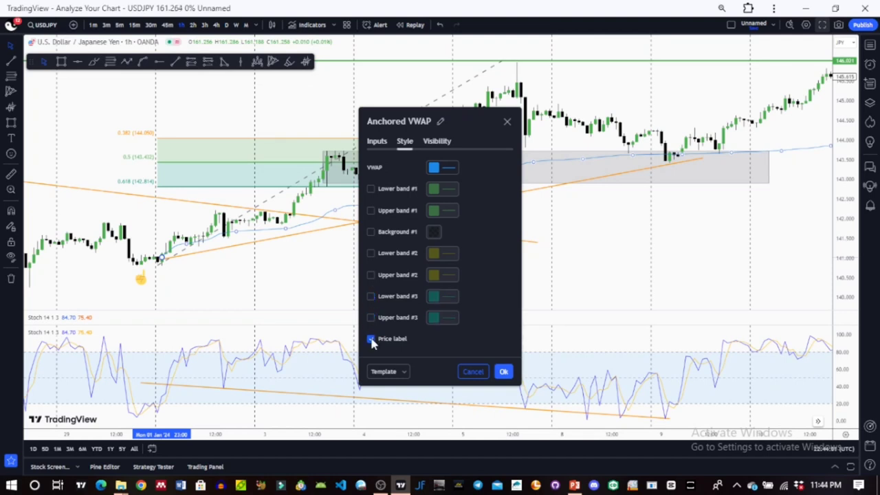
left_click(503, 372)
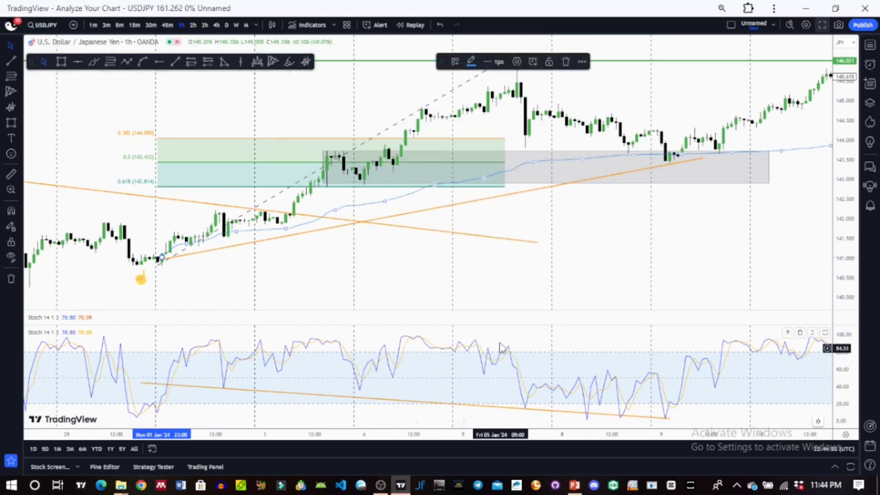
Place a Long Position on 9 Jan '24 with entry about 143.634, stop about 142.883 and target about 146.007 near the green horizontal ray.
scroll(542, 309, "down", 5)
scroll(540, 309, "up", 4)
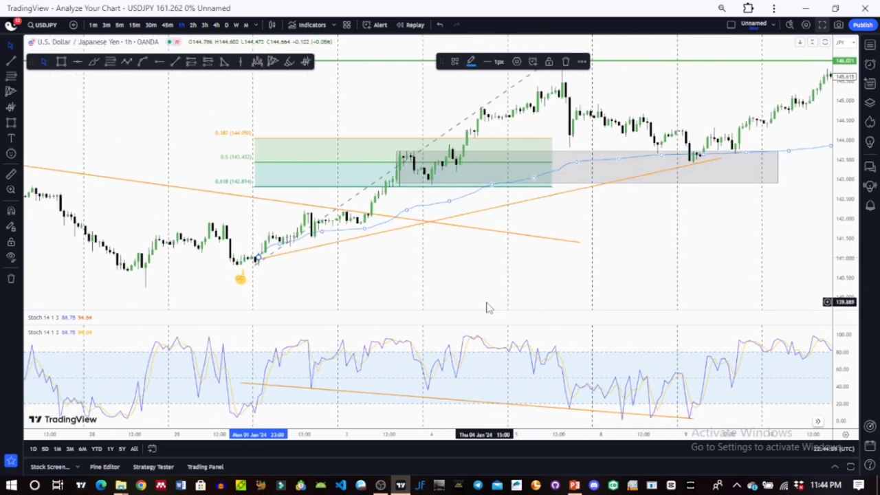
left_click_drag(709, 273, 383, 252)
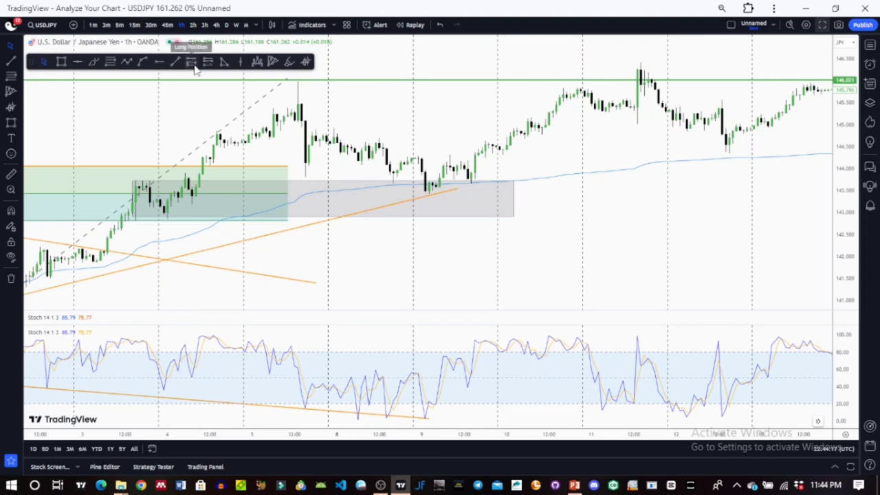
left_click(422, 186)
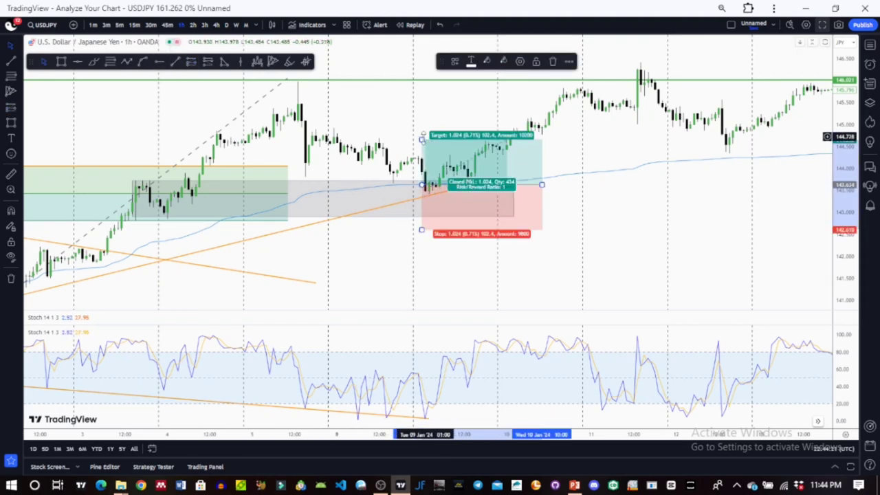
left_click_drag(418, 230, 418, 218)
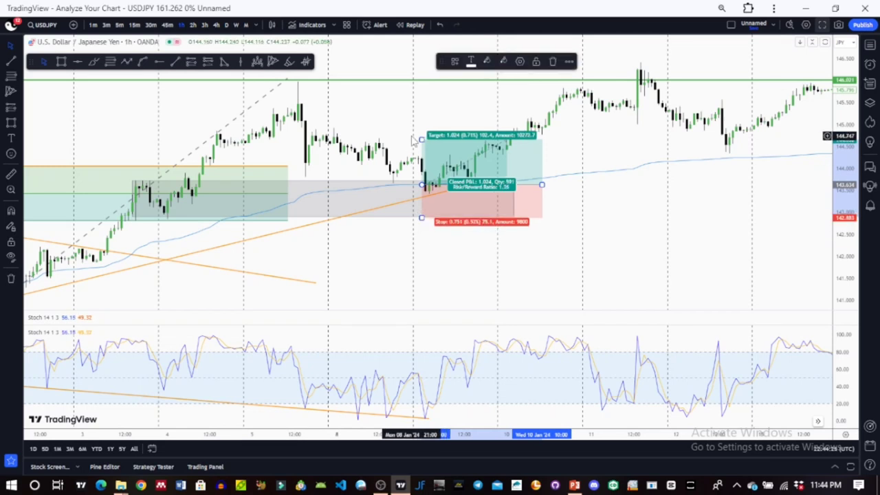
left_click_drag(420, 137, 439, 80)
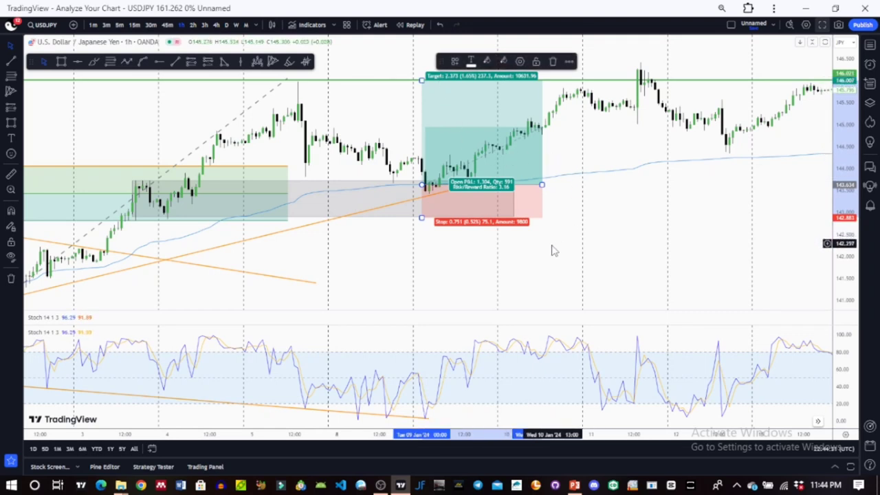
left_click(496, 265)
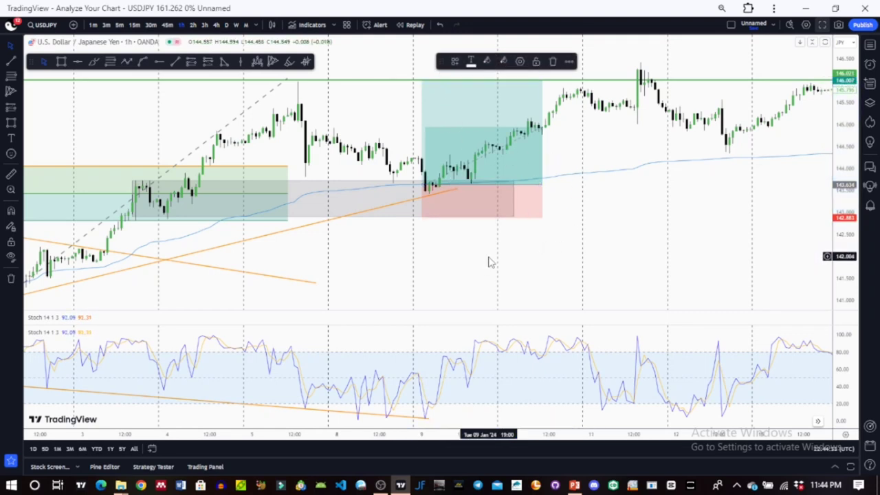